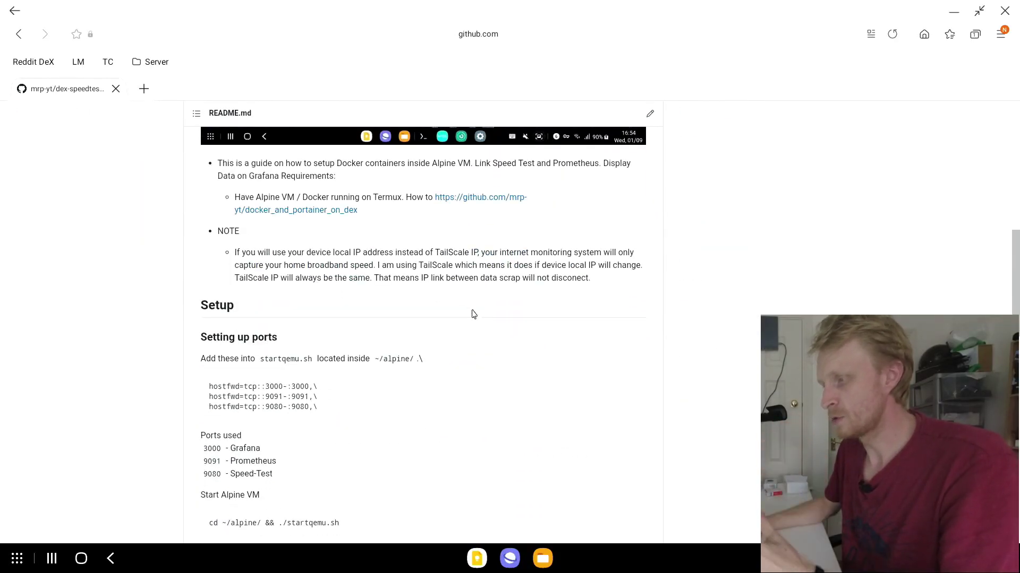
scroll(467, 311, down, 12)
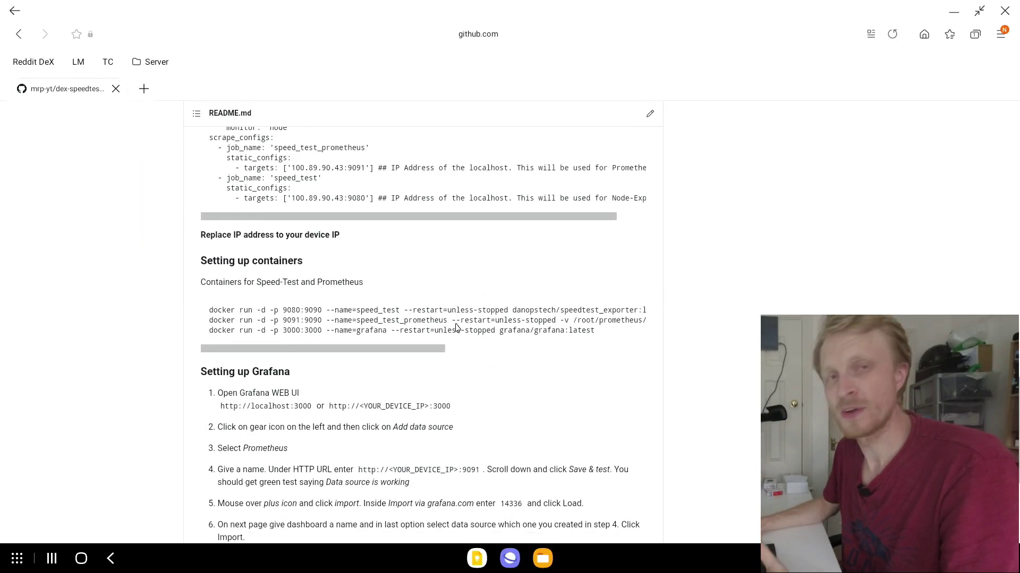
Step: Scroll the dex-speedtest README to the example Grafana Speedtest dashboard screenshot
scroll(456, 326, up, 15)
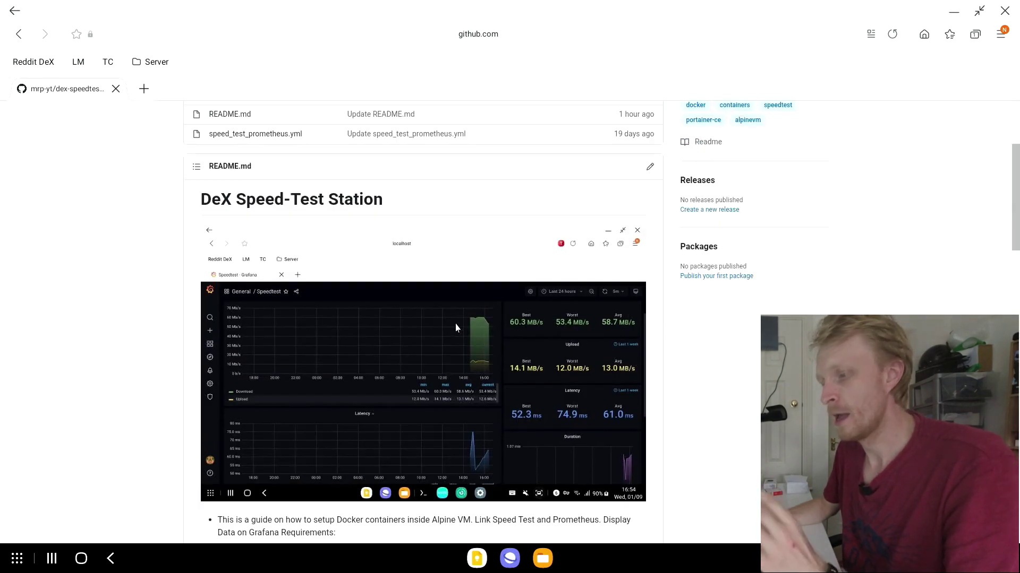
scroll(456, 328, up, 1)
scroll(385, 326, down, 4)
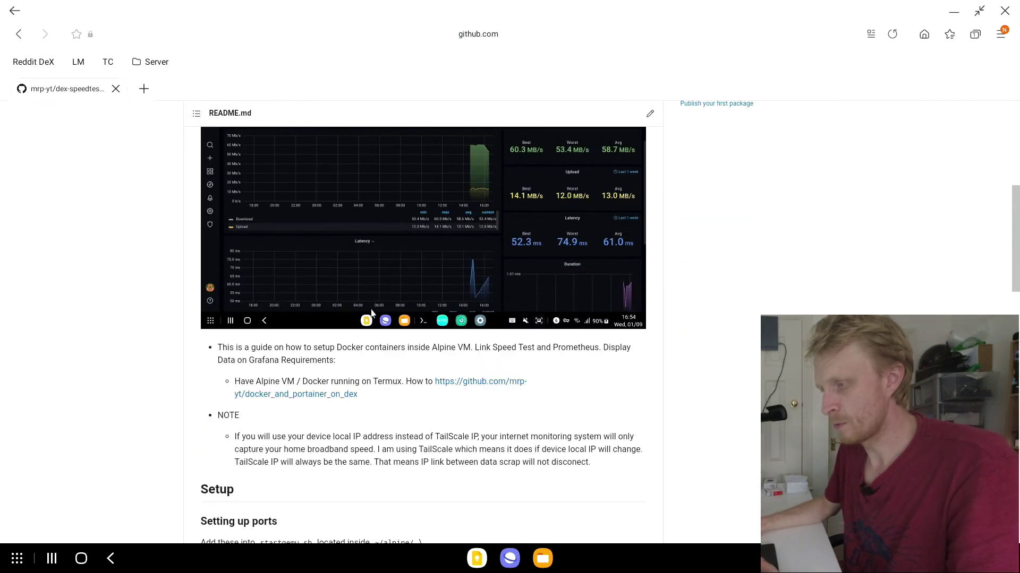
scroll(387, 159, up, 1)
scroll(398, 217, up, 2)
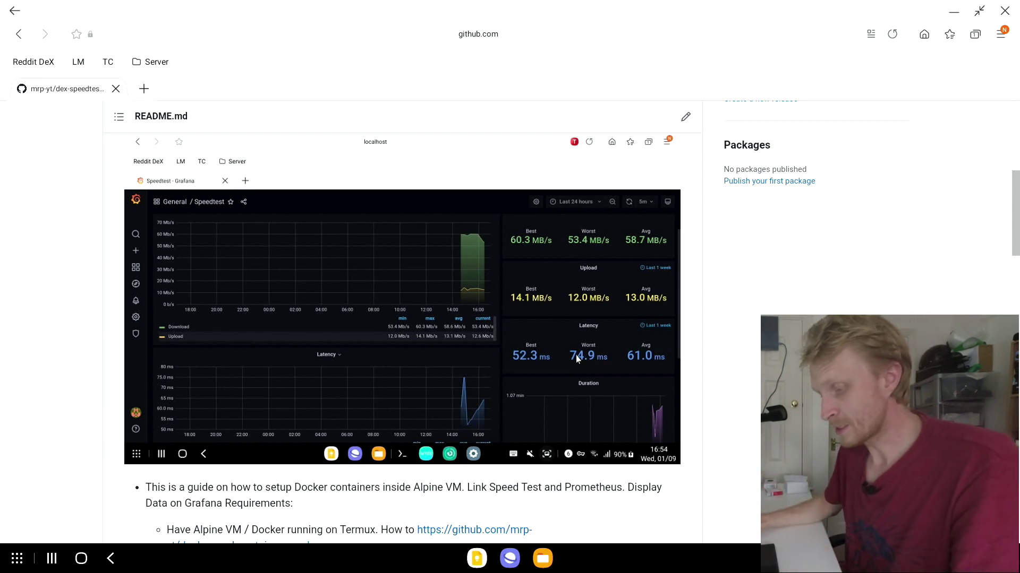
Step: Launch Termux from app search and enlarge its terminal font
key(super)
text(ter)
key(Down)
key(Return)
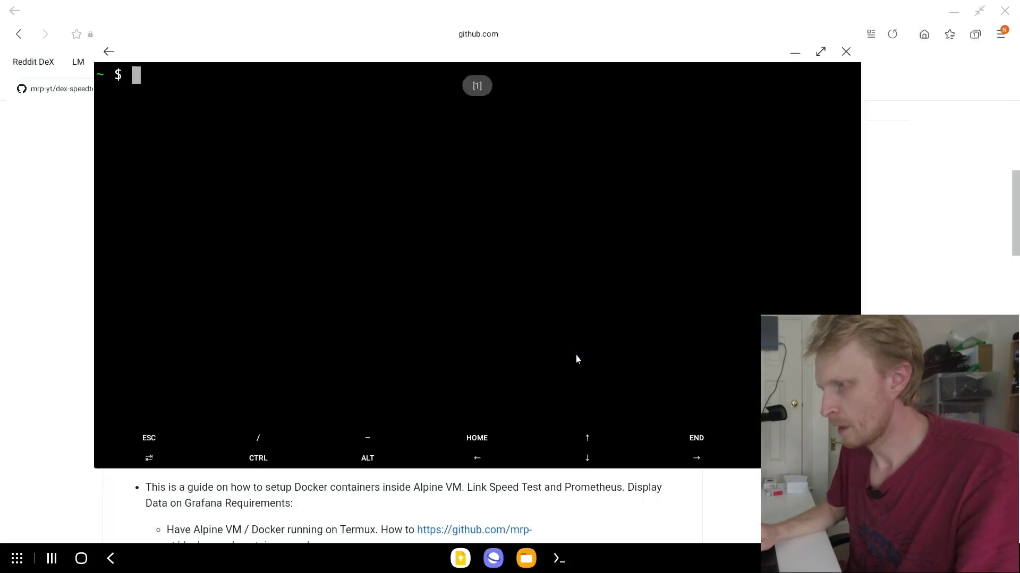
key(ctrl+alt+plus)
key(ctrl+alt+plus)
key(ctrl+alt+plus)
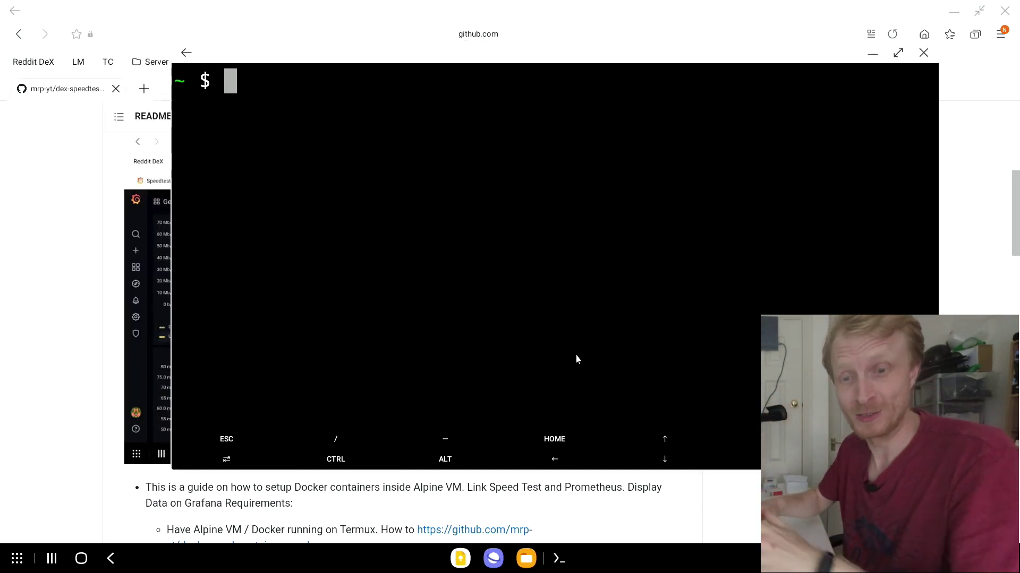
Step: List the home folder, change into alpine/ and open startqemu.sh in nano
text(ls)
key(Return)
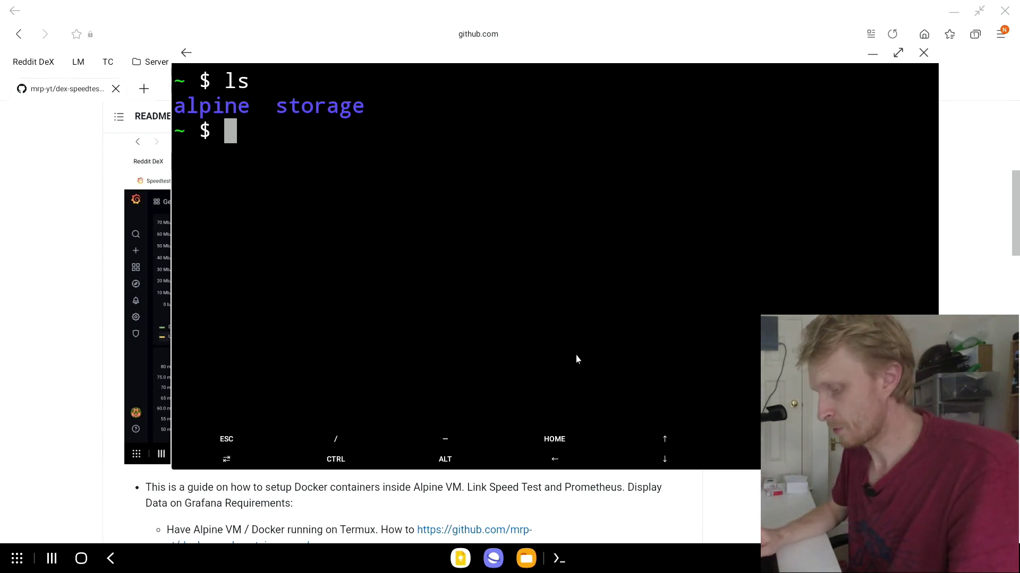
text(cd alpine/)
key(Return)
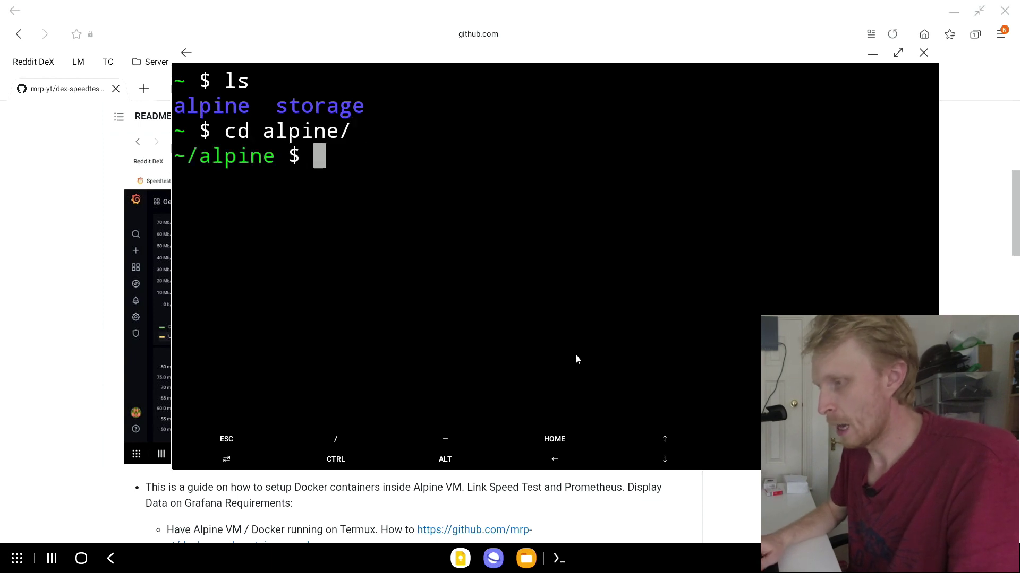
text(nano startqemu.sh)
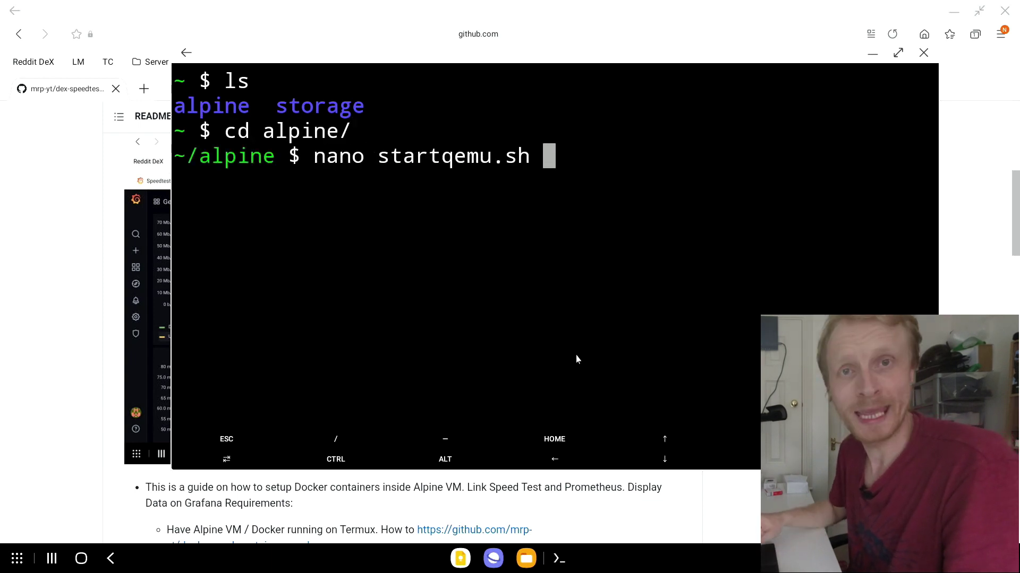
key(Return)
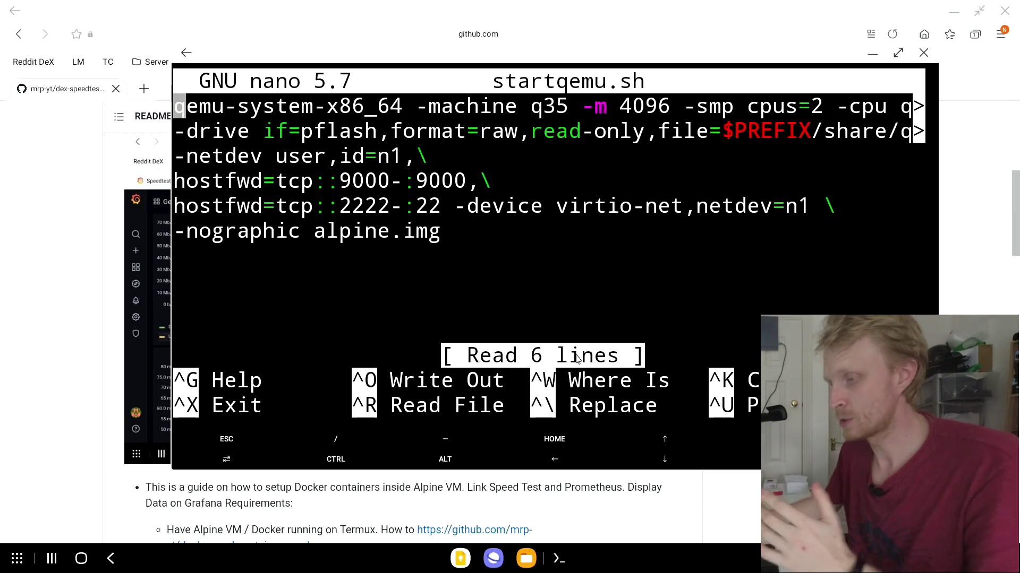
Step: Copy the hostfwd lines for ports 3000, 9091 and 9080 from the README
click(49, 271)
scroll(388, 260, down, 5)
scroll(388, 260, down, 3)
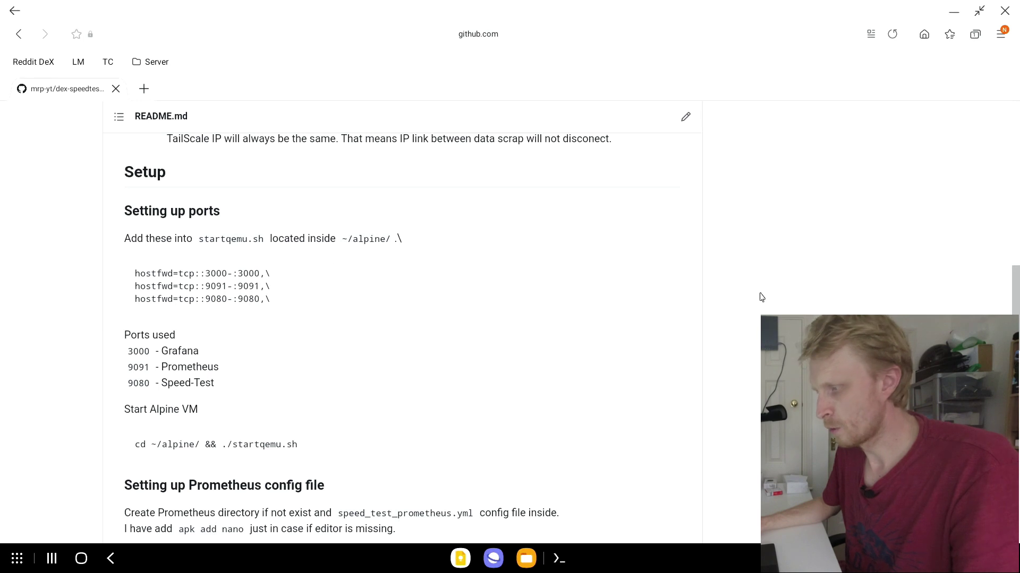
click(665, 276)
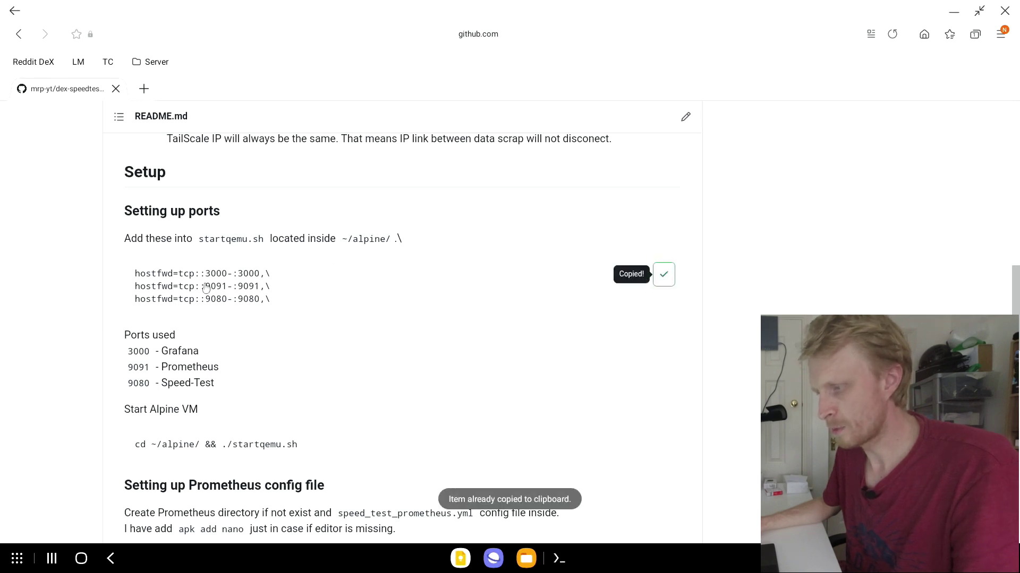
Step: Paste the three port-forward lines into startqemu.sh below the 9000 line
click(564, 559)
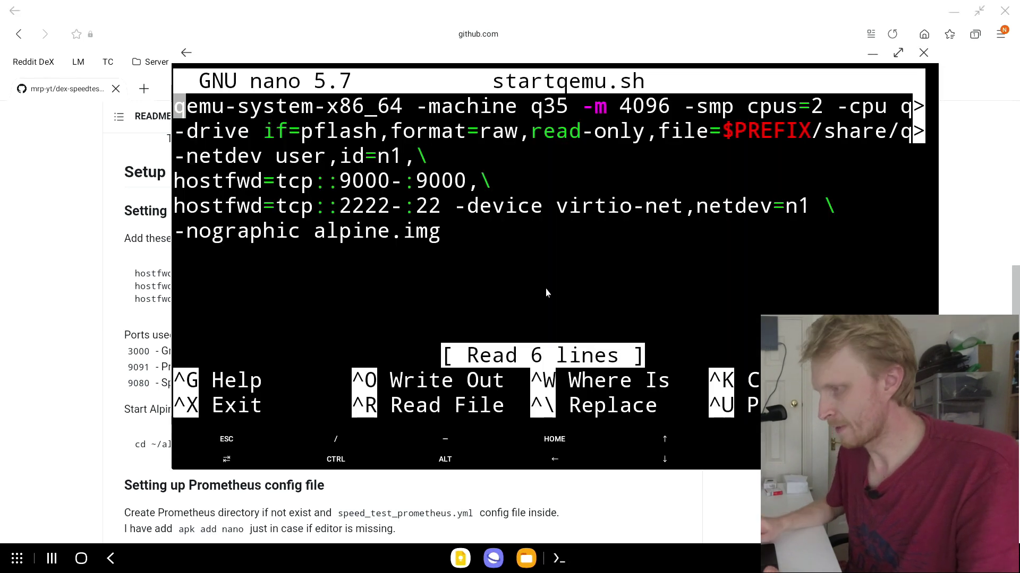
key(Down)
key(Down)
key(Down)
key(Down)
key(Return)
key(Return)
key(Return)
key(Return)
key(Return)
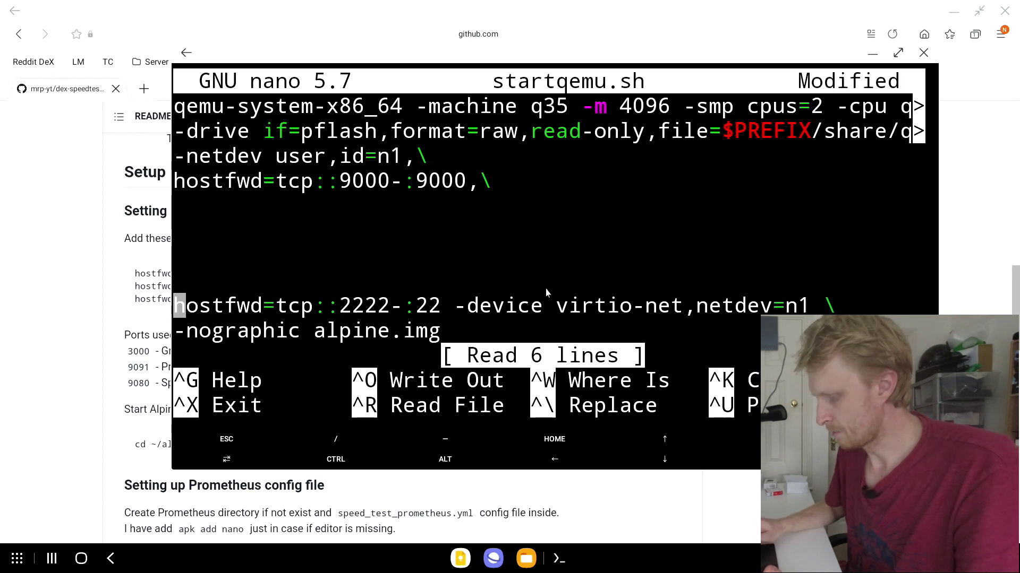
key(Up)
key(Up)
key(Up)
key(Up)
key(Up)
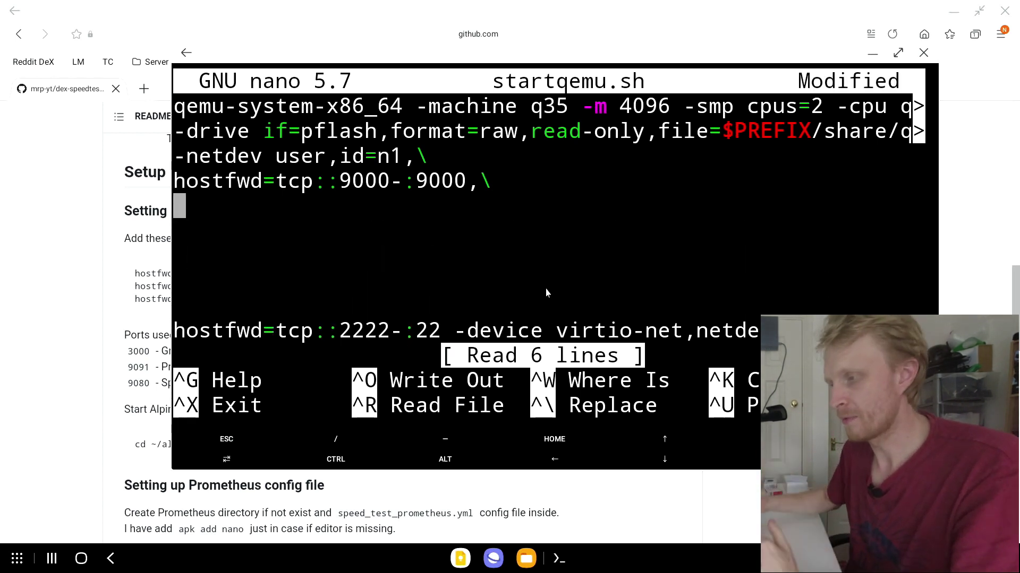
right_click(389, 235)
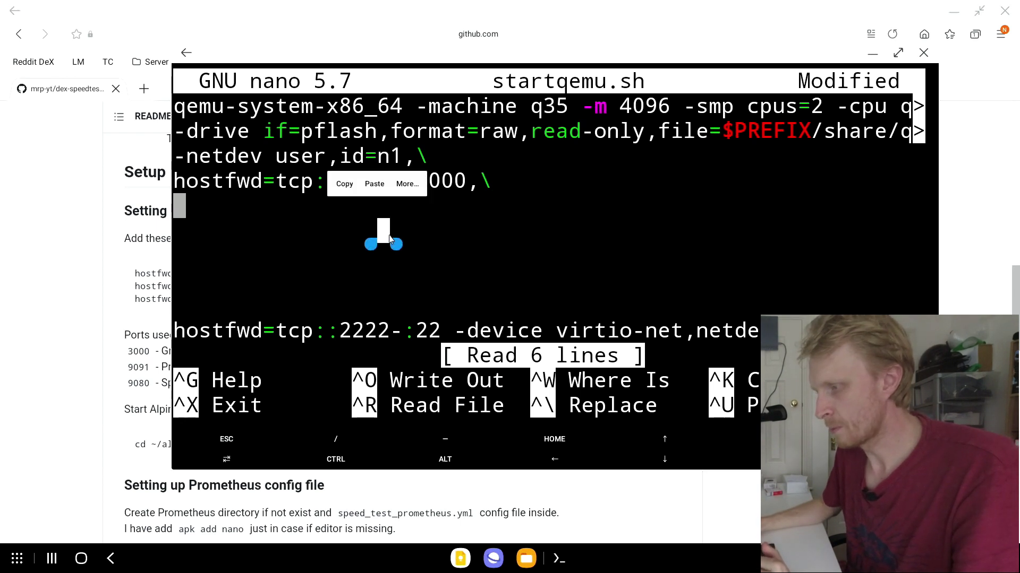
click(379, 184)
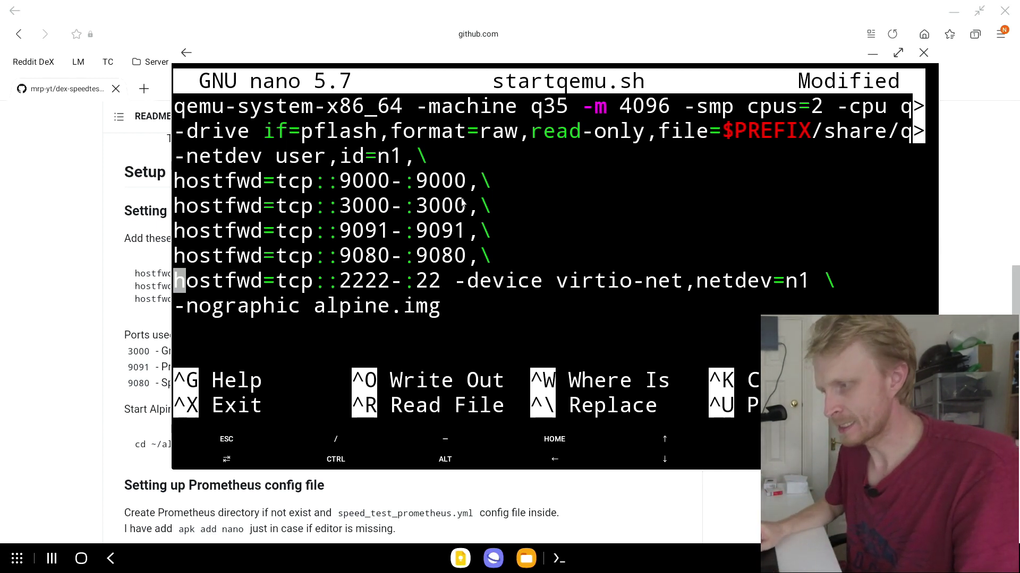
Step: Review the script's first line and 4096 memory value, then save startqemu.sh
key(Up)
key(Up)
key(Up)
key(Up)
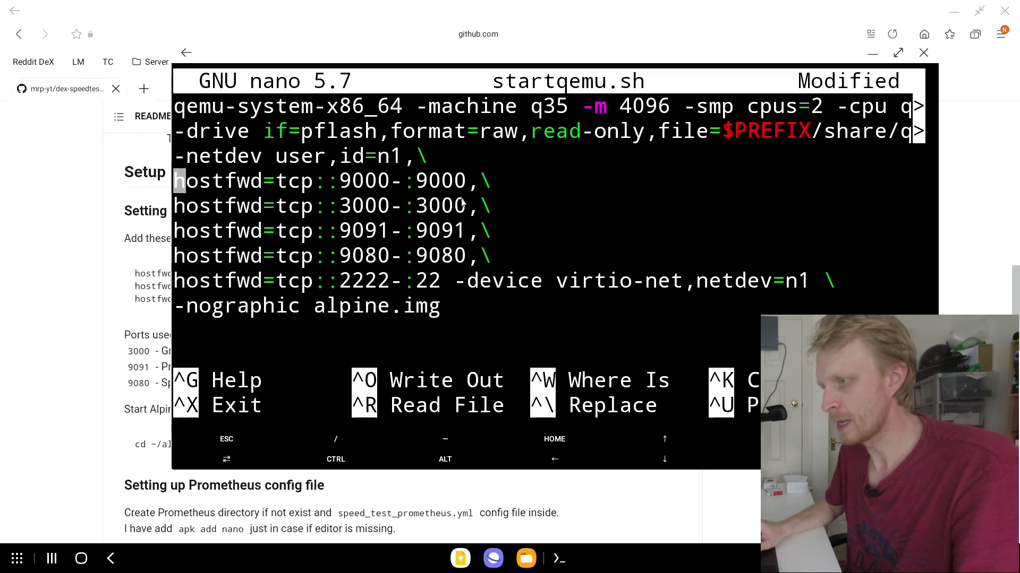
key(Up)
key(Up)
key(Right)
key(Right)
key(Right)
key(Right)
key(Right)
key(Right)
key(Right)
key(Right)
key(Right)
key(Right)
key(Right)
key(Right)
key(Right)
key(Right)
key(Right)
key(Right)
key(Right)
key(Right)
key(Right)
key(Right)
key(Right)
key(Right)
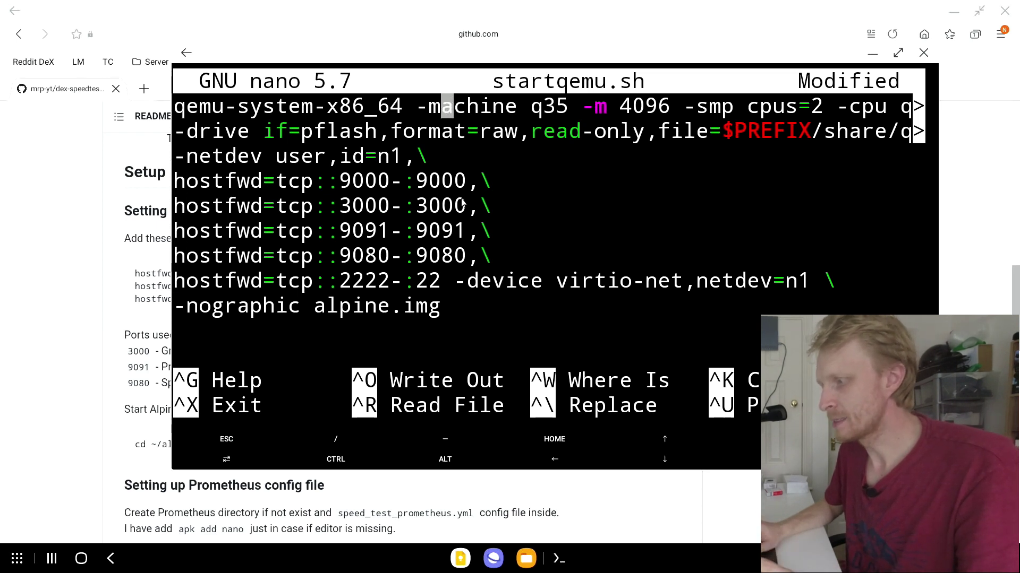
key(Right)
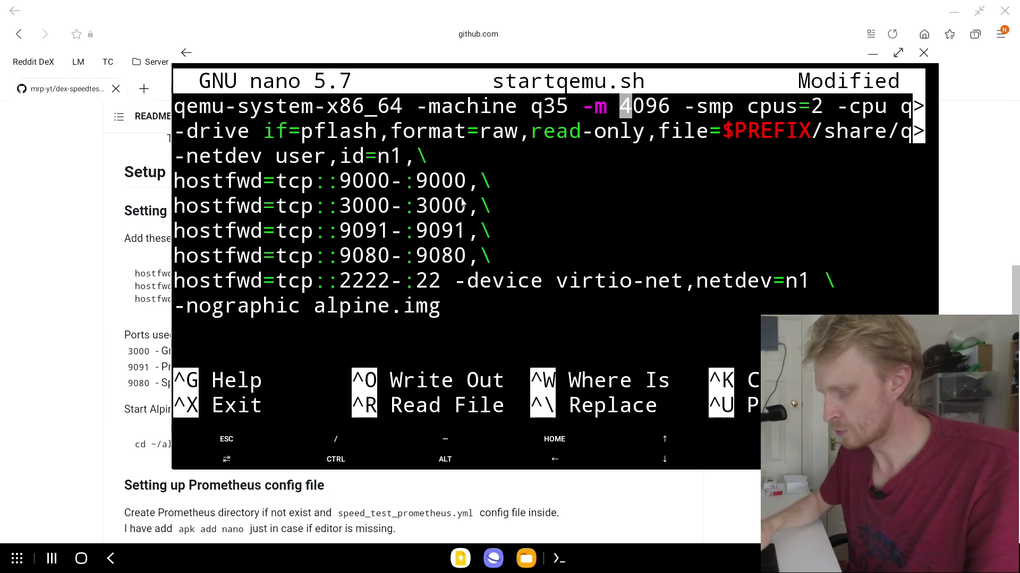
key(ctrl+o)
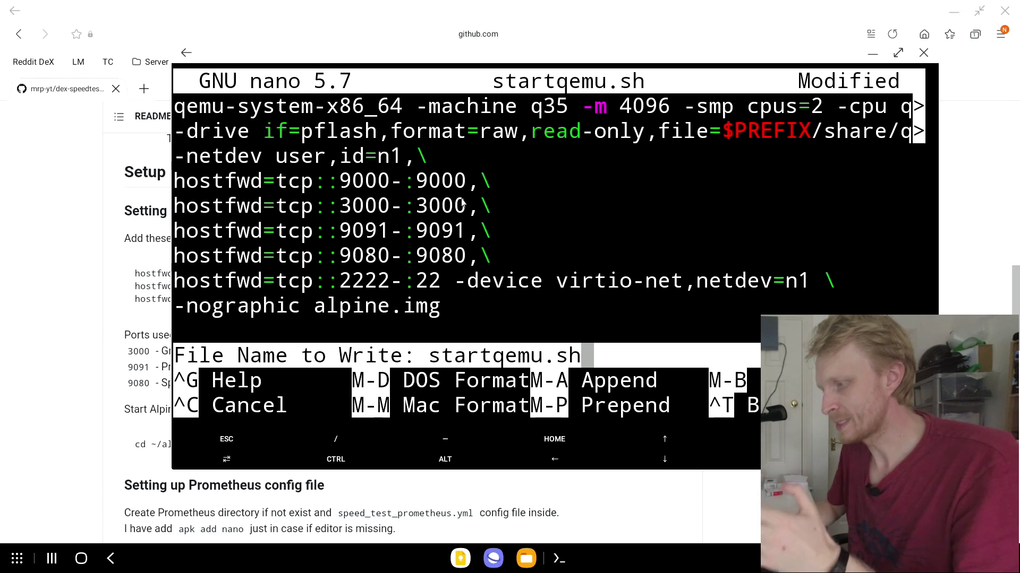
key(Return)
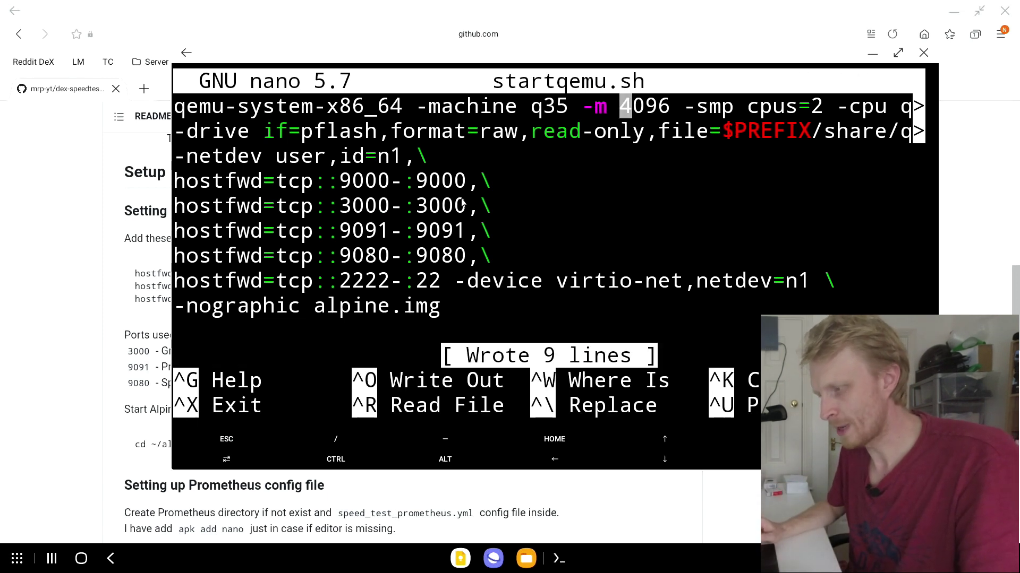
Step: Exit nano and run ./startqemu.sh to boot the Alpine VM
key(ctrl+x)
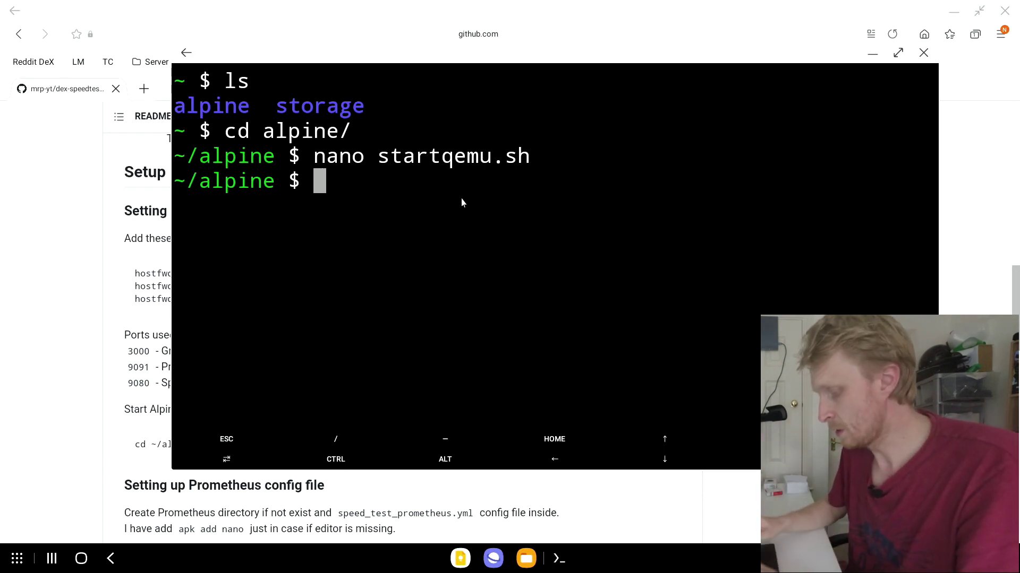
text(./s)
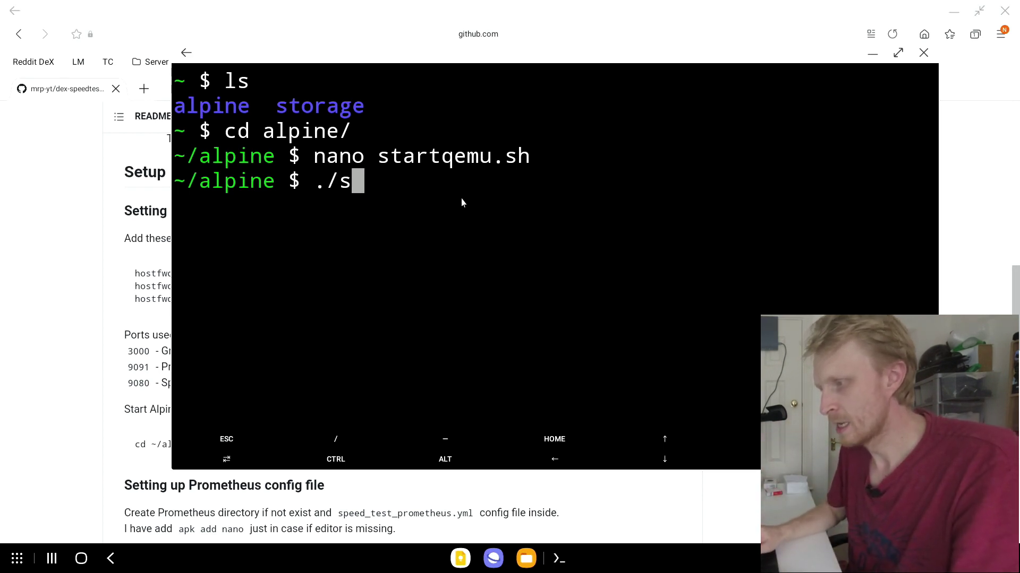
key(Tab)
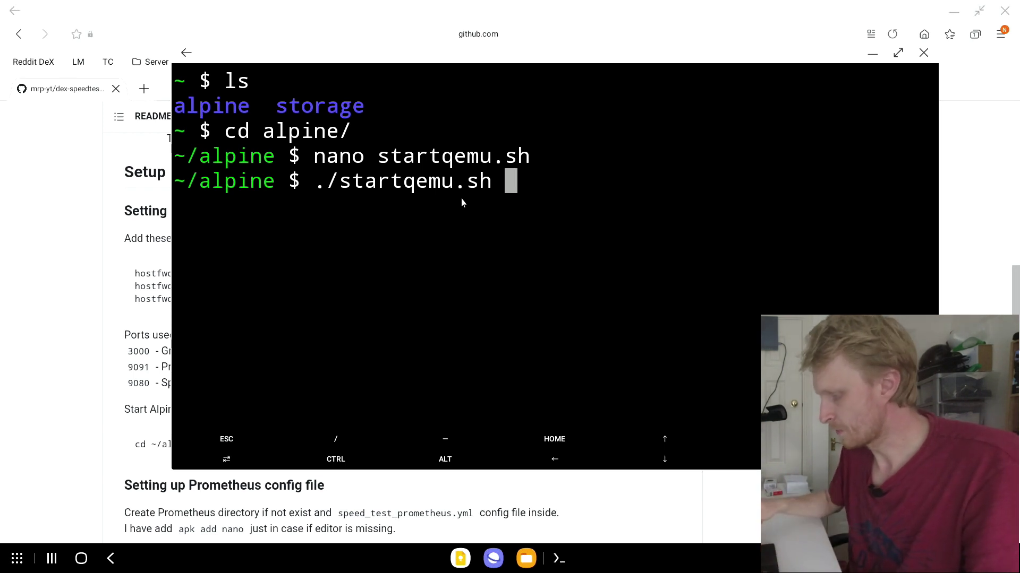
key(Return)
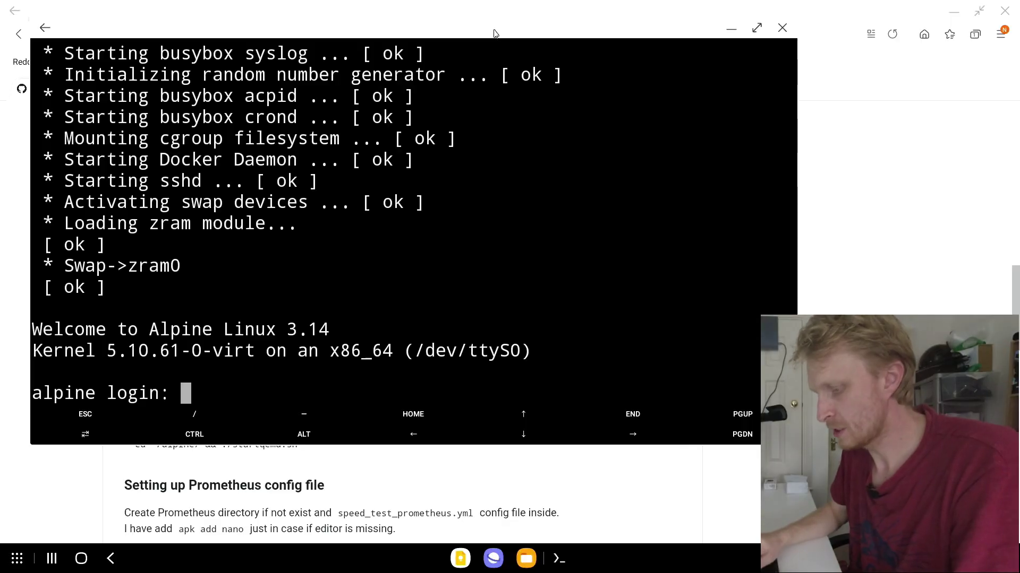
Step: Log in to the Alpine VM as root with its password
text(root)
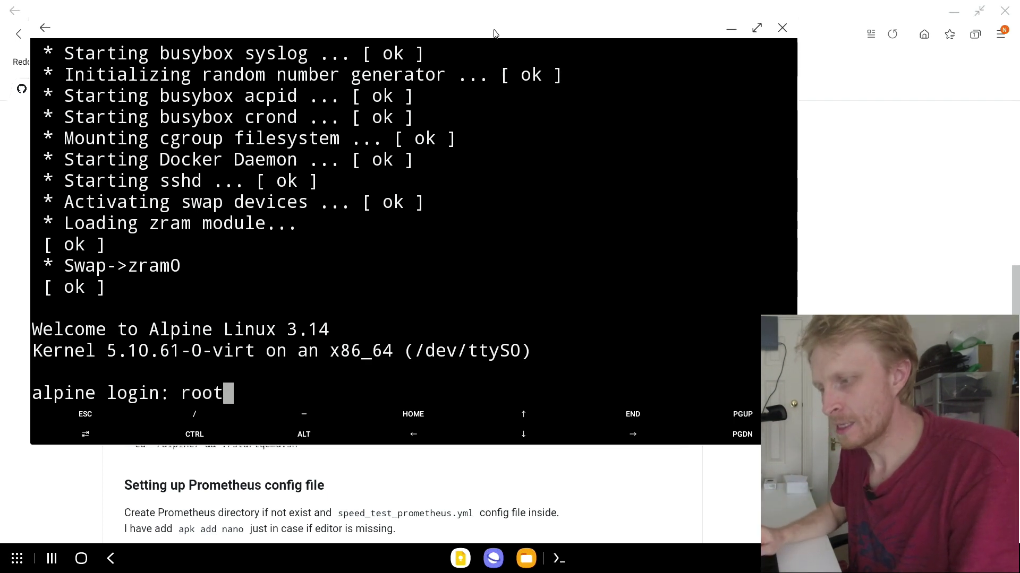
key(Return)
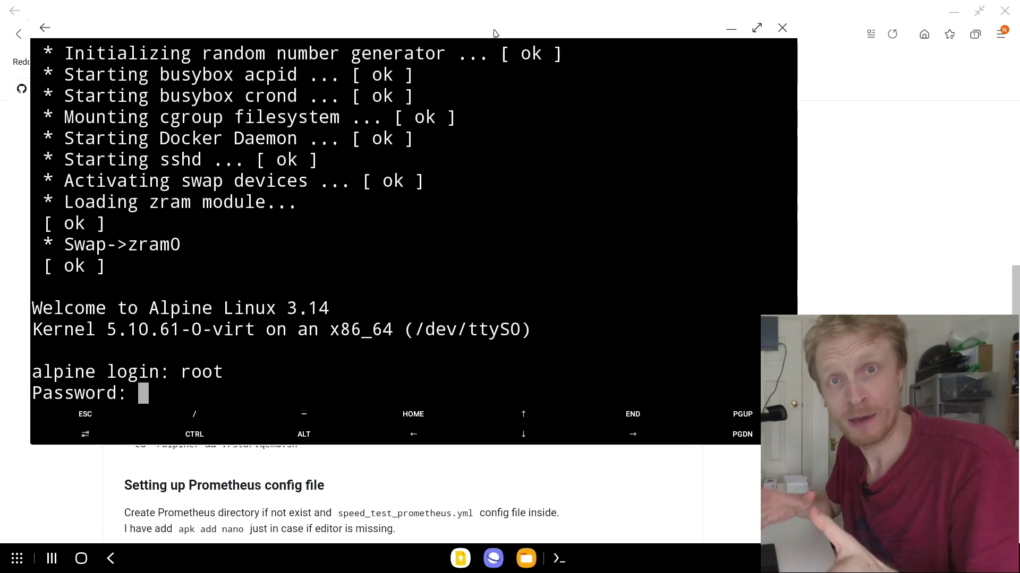
key(Return)
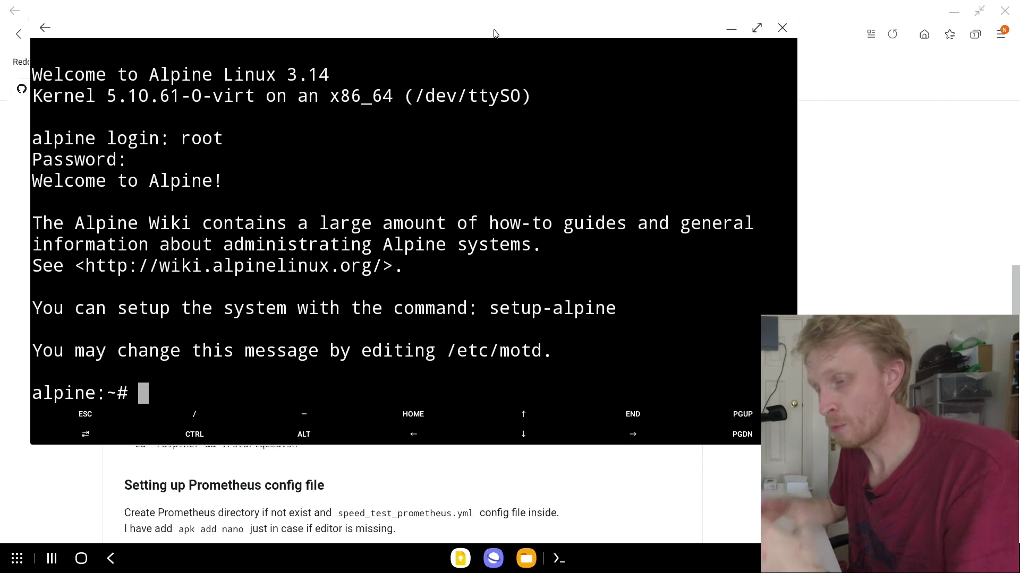
Step: Change the root password with passwd, then run docker ps to show portainer running
text(passwd)
key(Return)
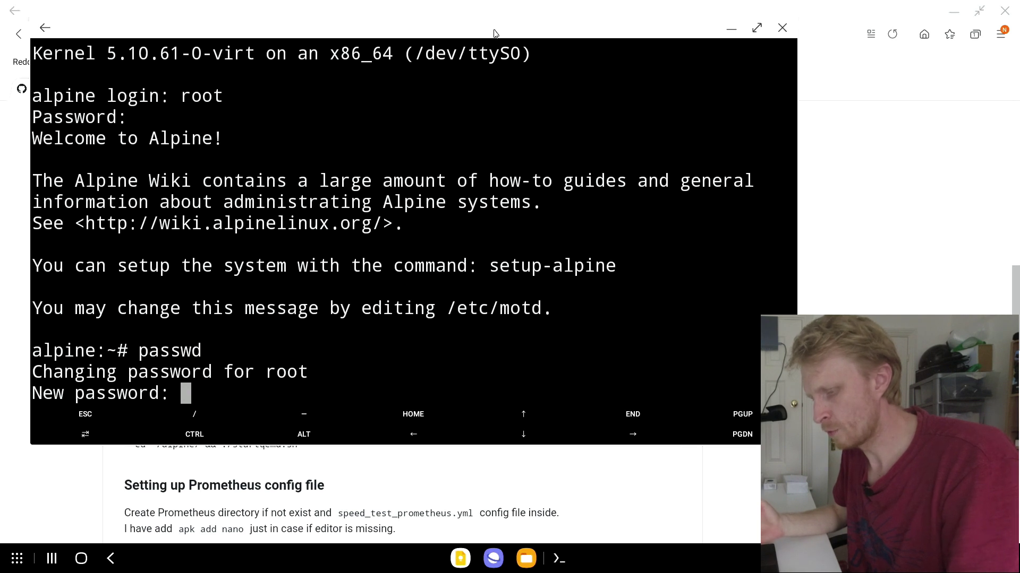
key(Return)
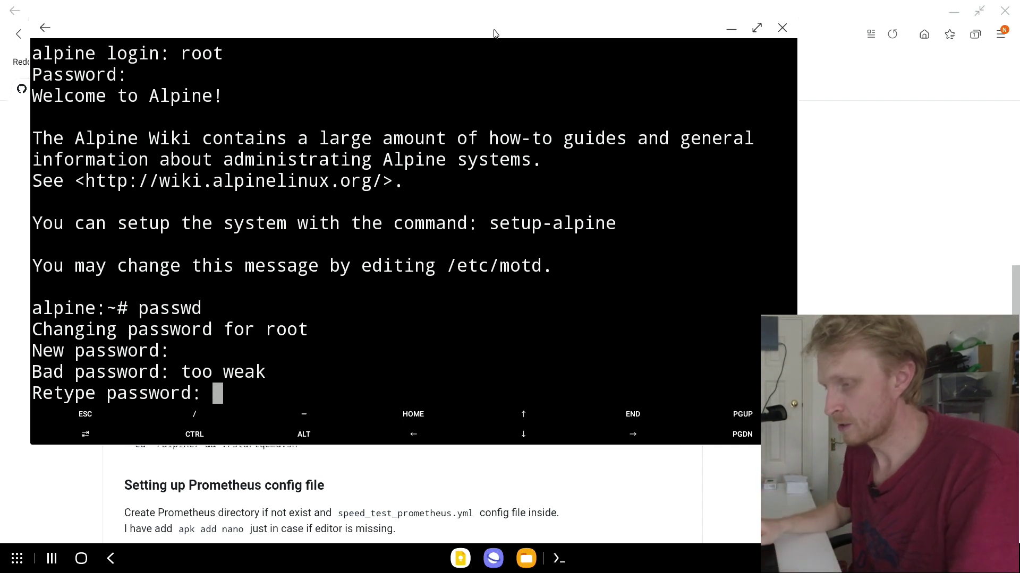
key(Return)
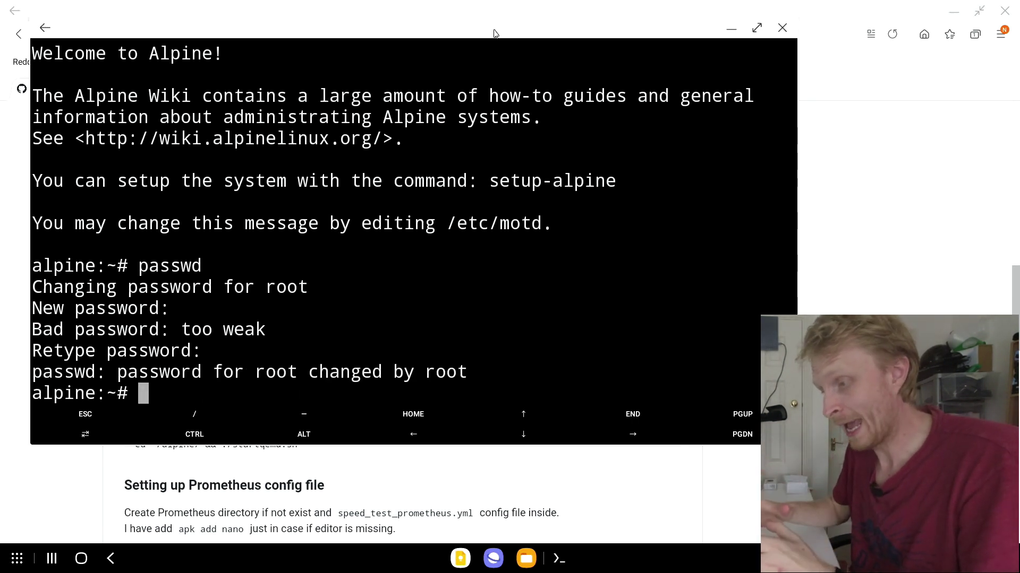
text(docker )
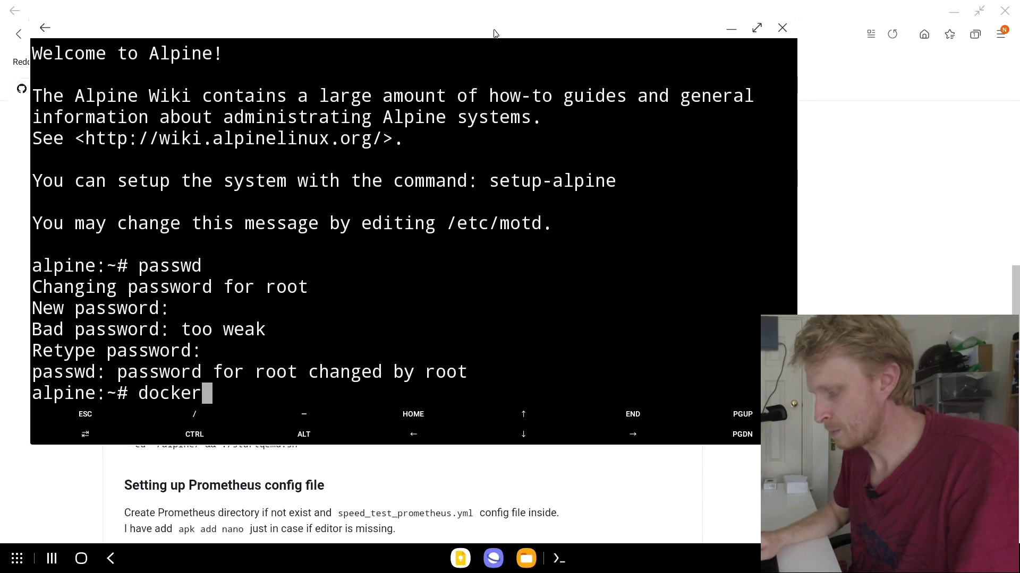
text(ps)
key(Return)
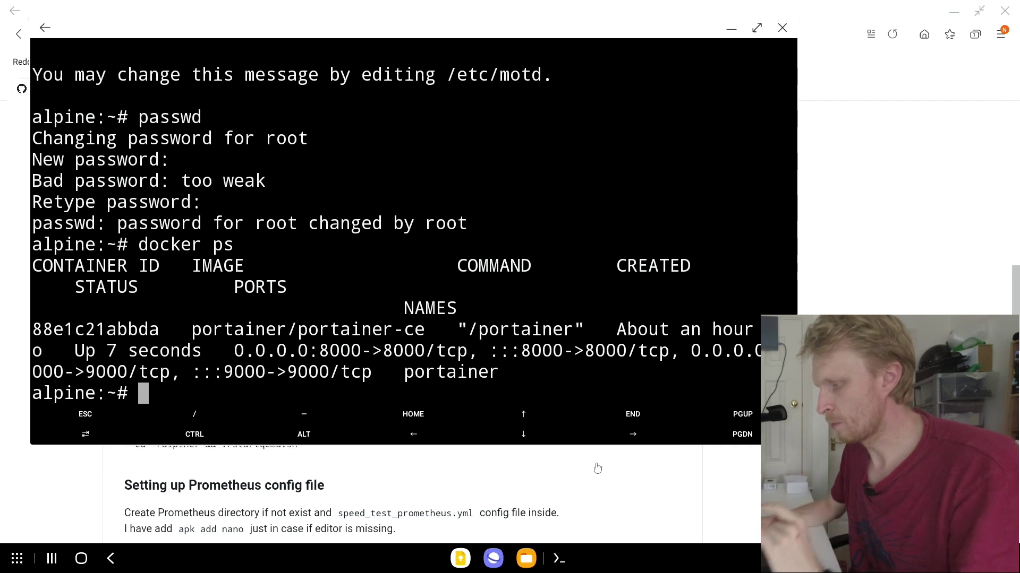
Step: Copy the README's 'apk add nano', mkdir and 'nano speed_test_prometheus.yml' command block
click(485, 467)
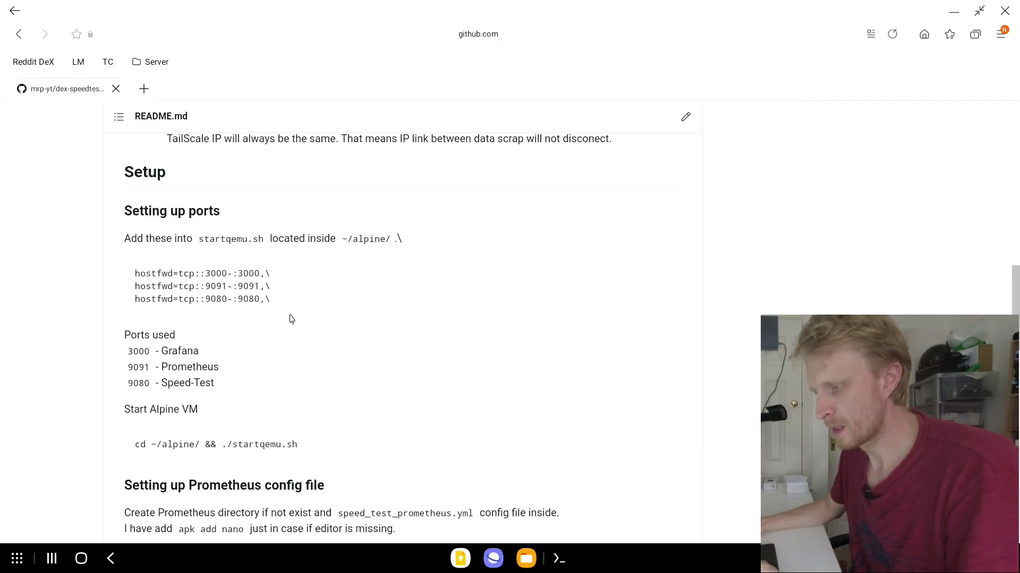
scroll(222, 326, down, 7)
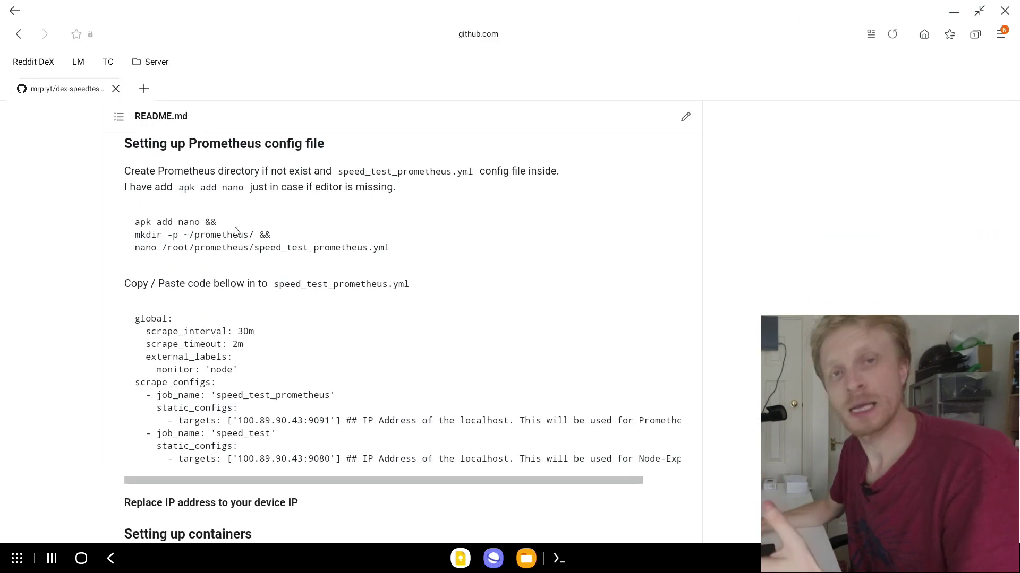
scroll(225, 252, up, 2)
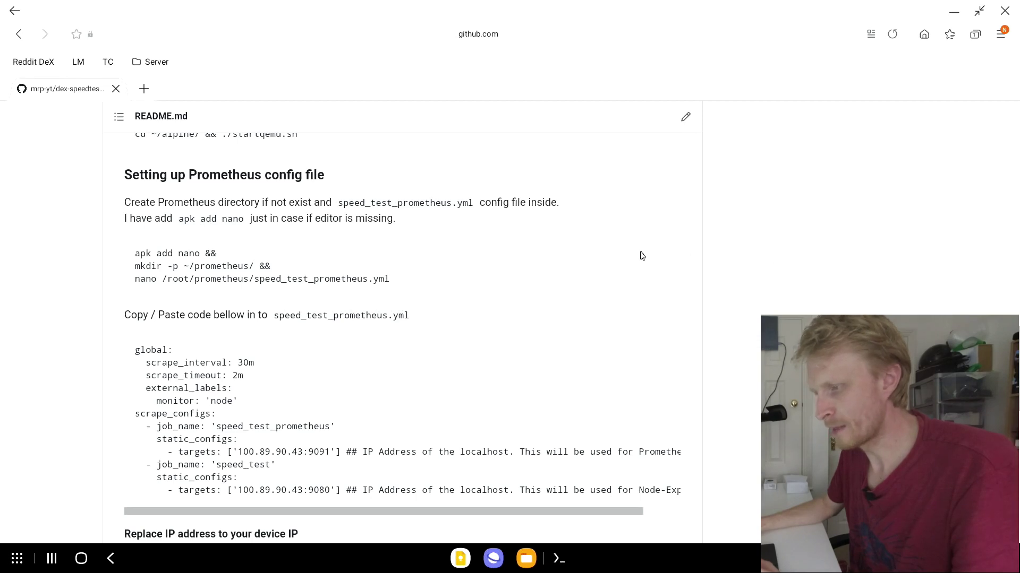
click(663, 255)
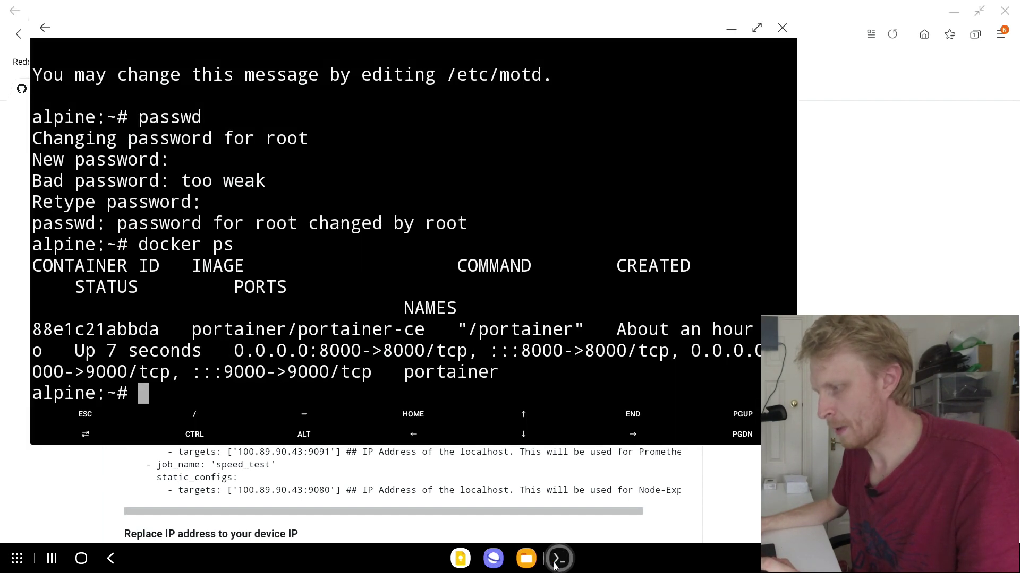
Step: Paste and run the setup command, installing nano and opening speed_test_prometheus.yml
click(559, 559)
key(Return)
key(Return)
key(Return)
key(Return)
key(Return)
key(Return)
key(Return)
key(Return)
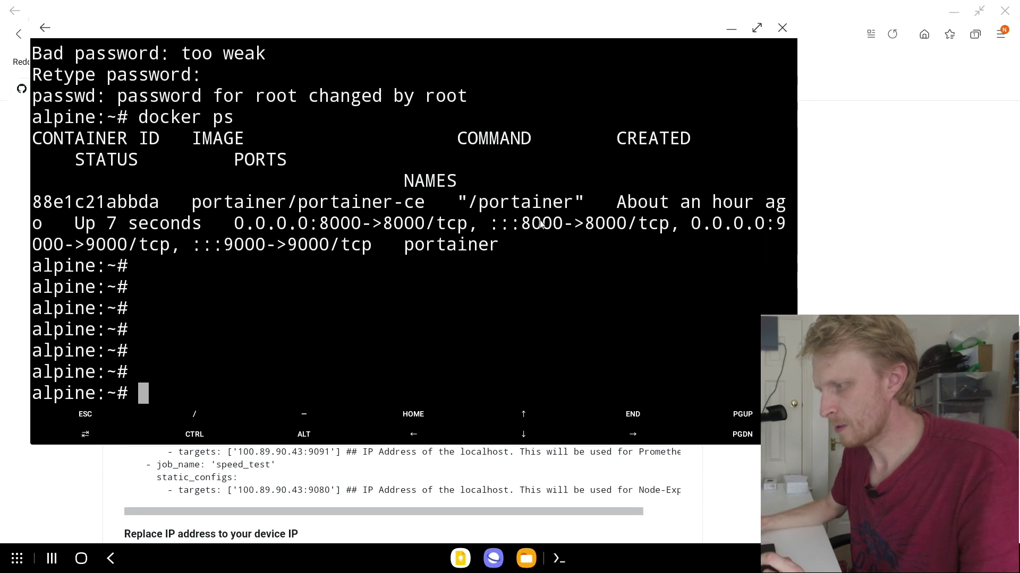
right_click(305, 232)
click(296, 203)
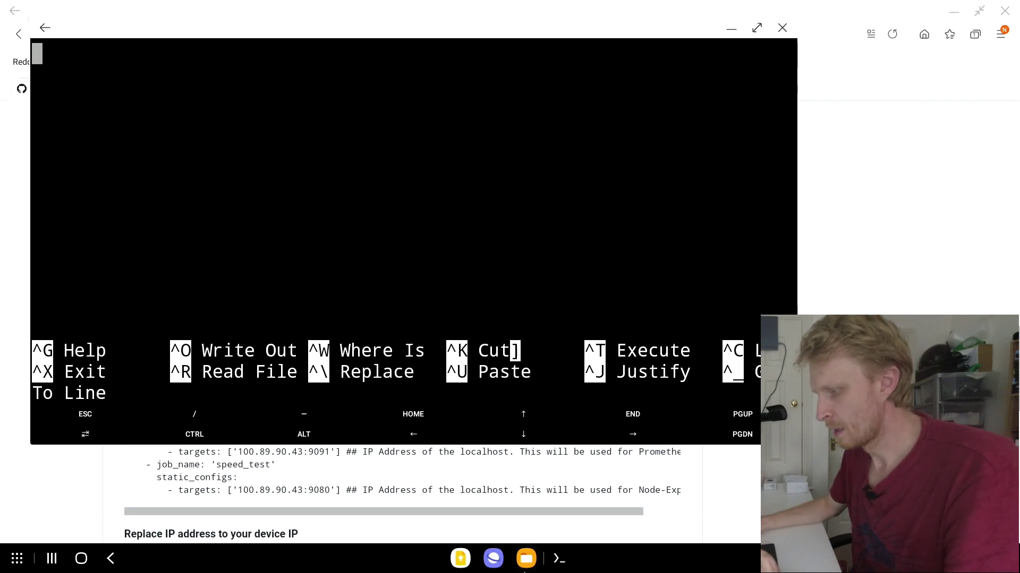
Step: Copy the Prometheus YAML config from the README and paste it into the empty file
click(753, 486)
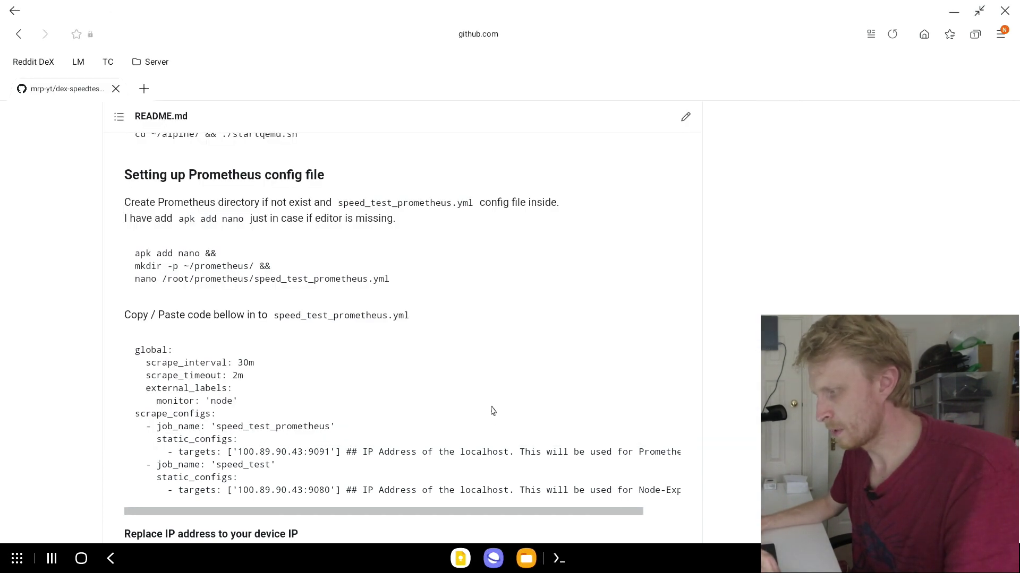
scroll(493, 397, down, 3)
click(664, 251)
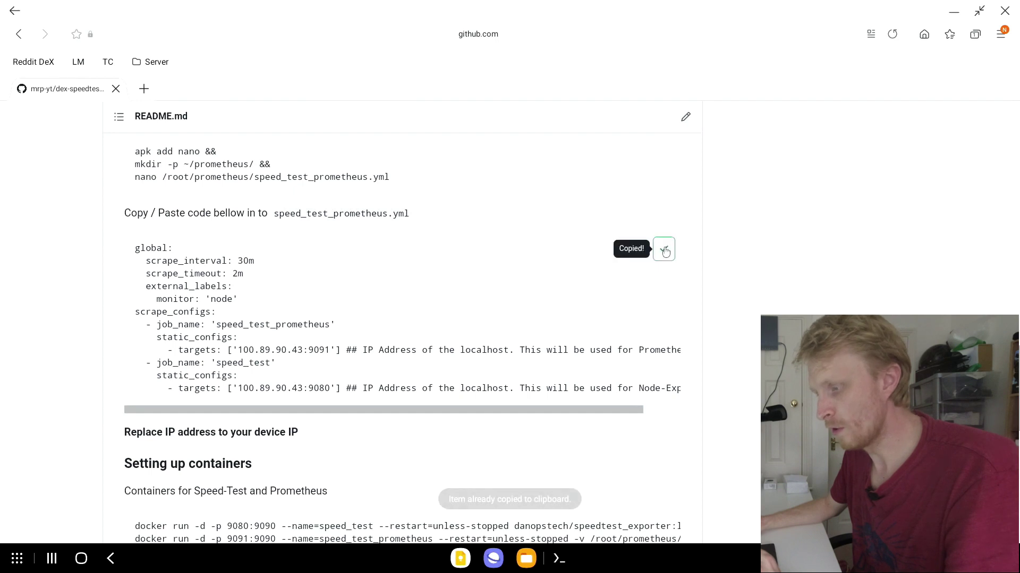
click(559, 558)
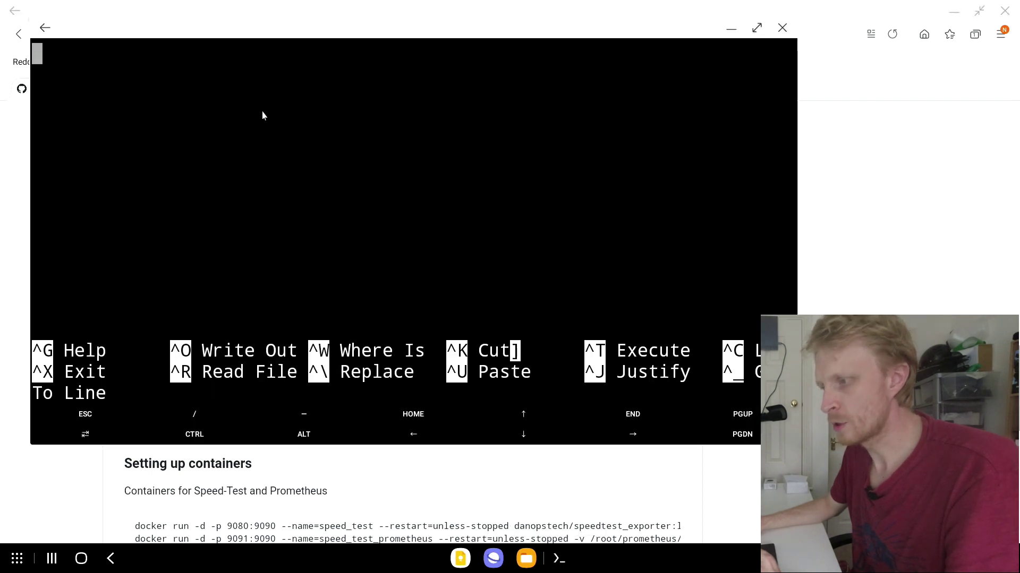
right_click(262, 115)
click(254, 77)
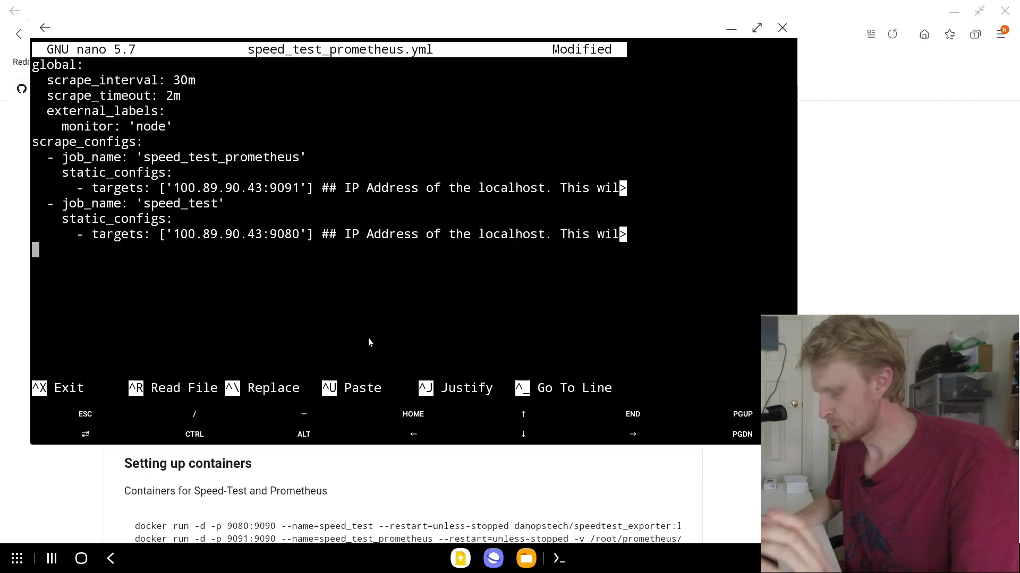
Step: Check the global scrape_interval, scrape_timeout and external_labels monitor settings
key(Up)
key(Up)
key(Up)
key(Up)
key(Up)
key(Up)
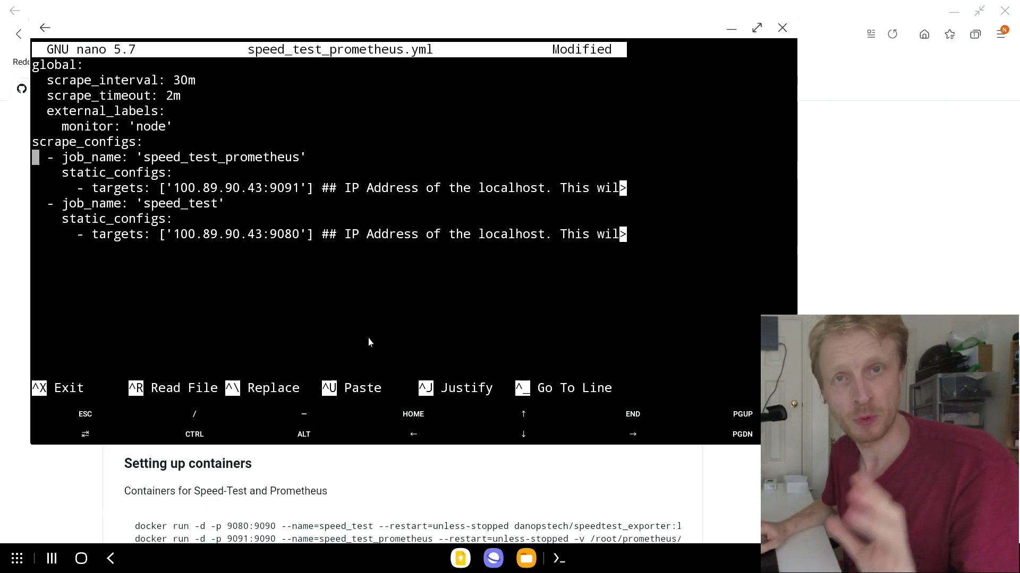
key(Up)
key(Up)
key(Up)
key(Up)
key(Up)
key(Up)
key(Down)
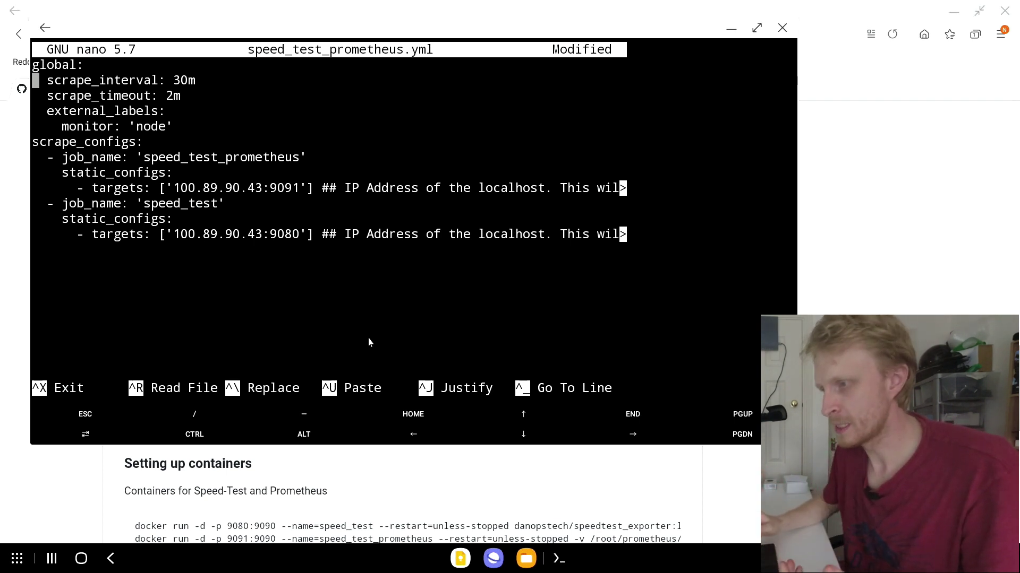
key(Down)
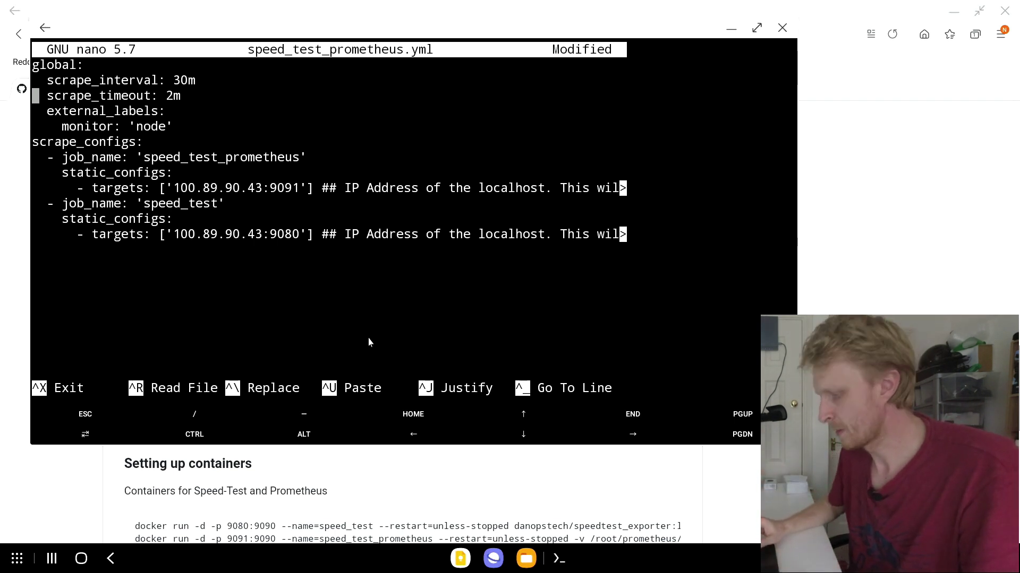
key(Down)
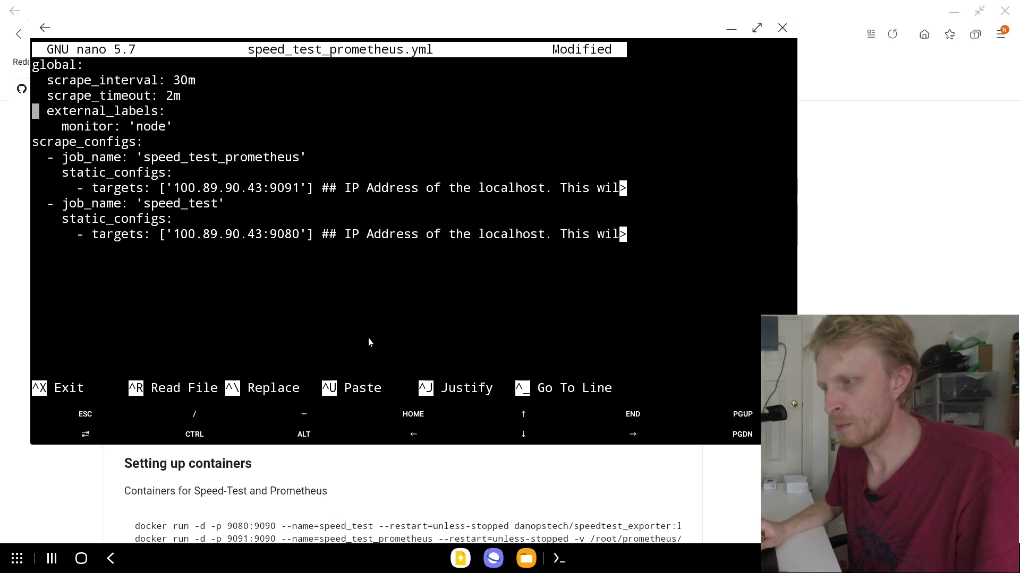
key(Down)
key(Right)
key(Right)
key(Right)
key(Right)
key(Right)
key(Right)
key(Right)
key(Right)
key(Right)
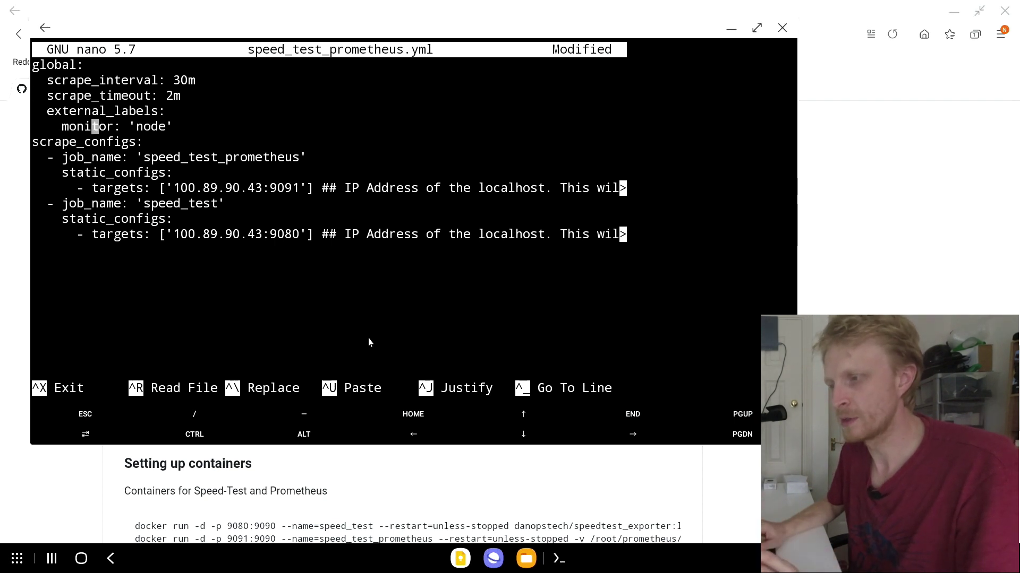
key(Right)
key(Down)
key(Down)
key(Down)
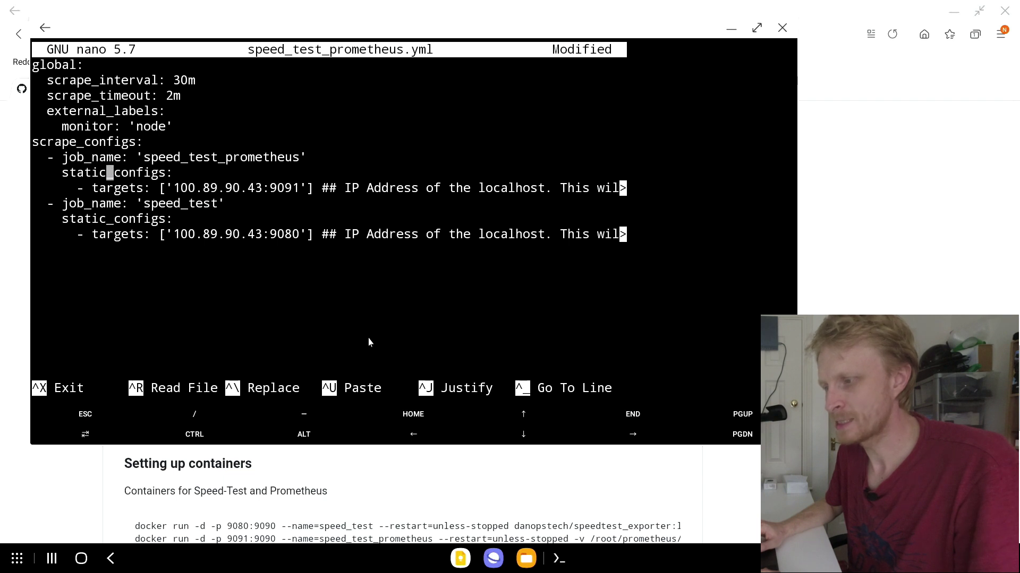
Step: Check the speed_test job's target address 100.89.90.43:9091
key(Up)
key(Right)
key(Right)
key(Right)
key(Right)
key(Right)
key(Right)
key(Right)
key(Right)
key(Right)
key(Right)
key(Right)
key(Right)
key(Right)
key(Right)
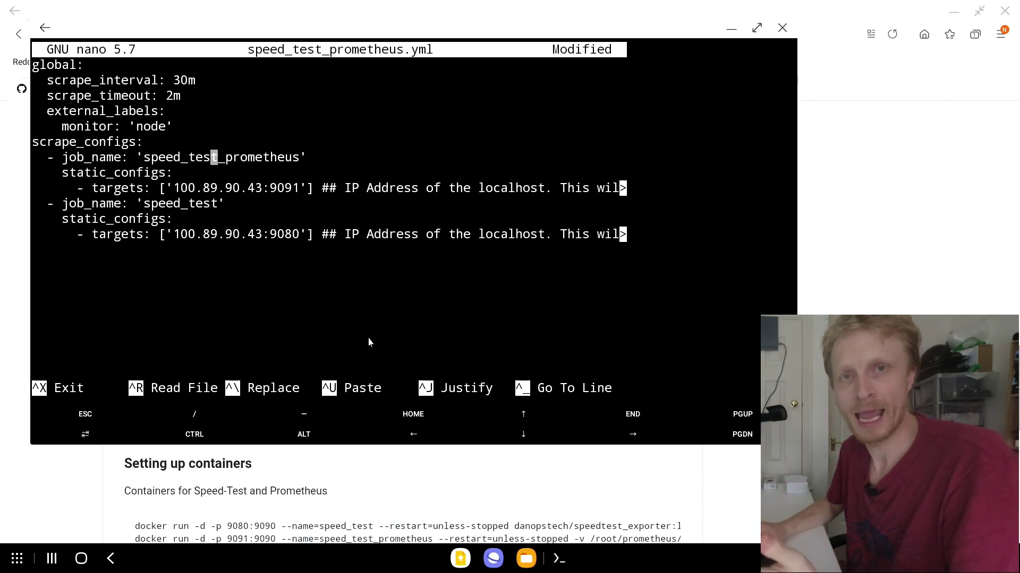
key(Down)
key(Up)
key(Down)
key(Down)
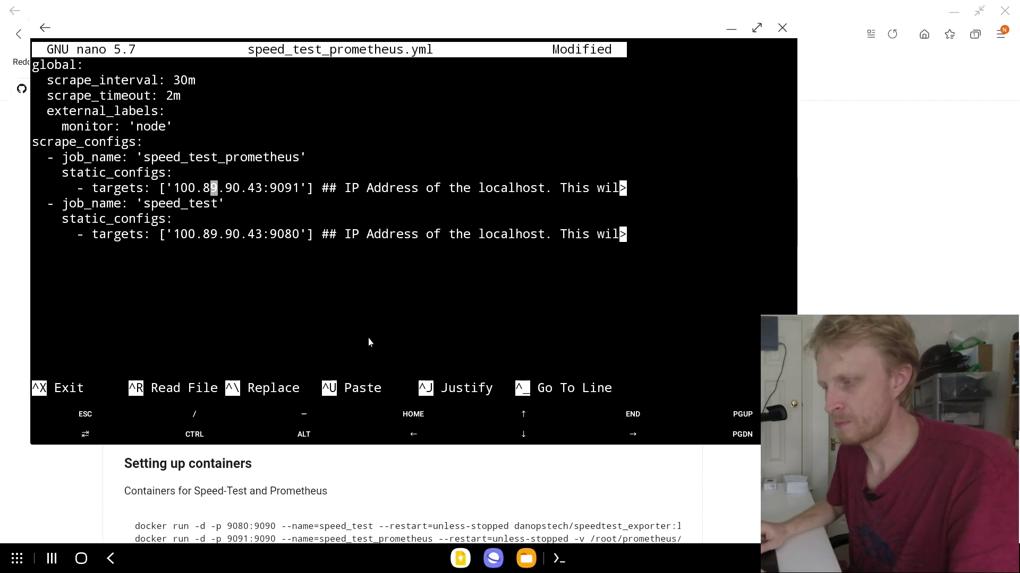
key(Up)
key(Up)
key(Down)
key(Down)
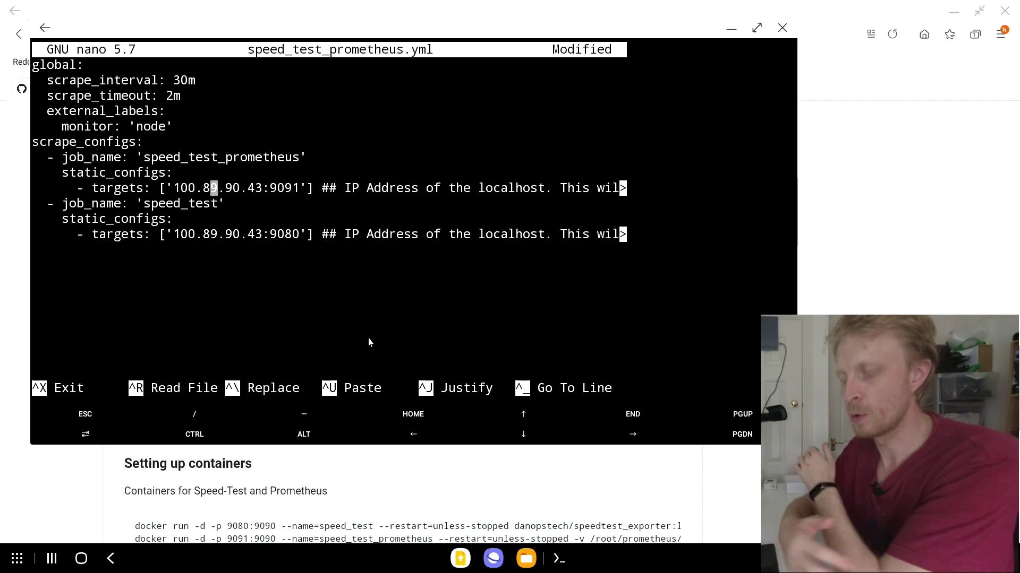
key(Up)
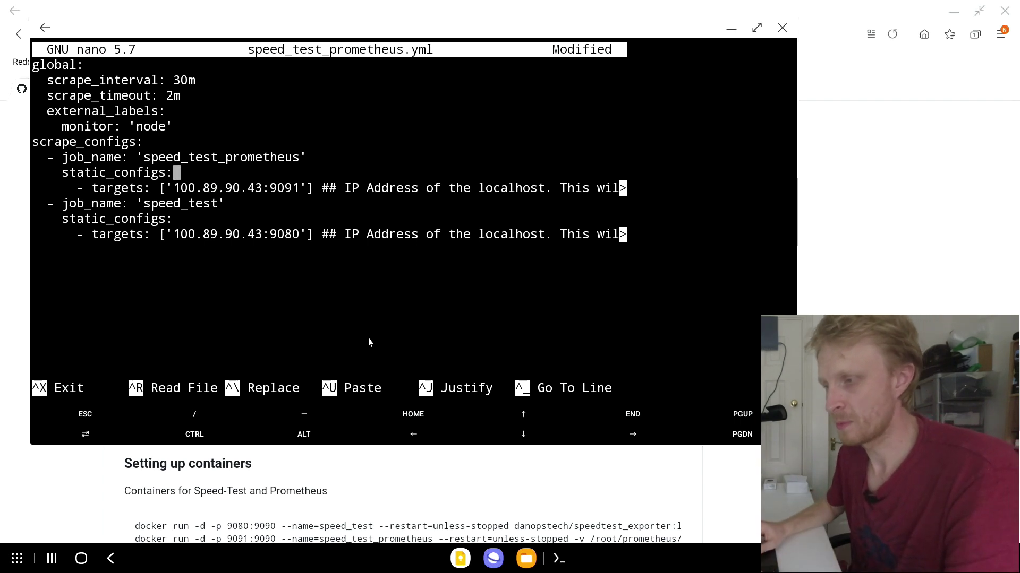
key(Down)
key(Left)
key(Left)
key(Left)
key(Left)
key(Right)
key(Right)
key(Right)
key(Right)
key(Right)
key(Right)
key(Right)
key(Right)
key(Right)
key(Right)
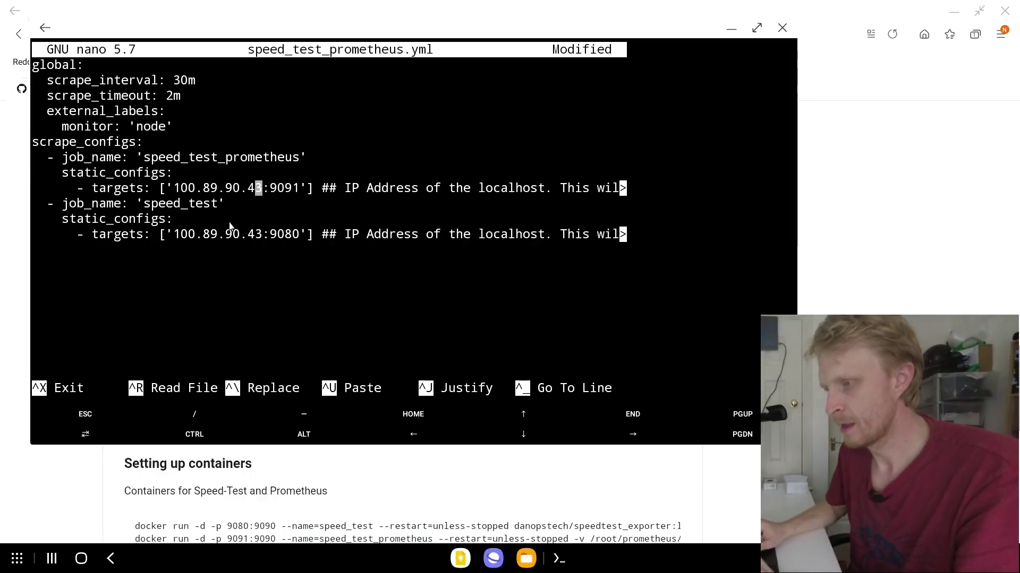
Step: Recheck the second target's address 100.89.90.43 and its port
click(229, 223)
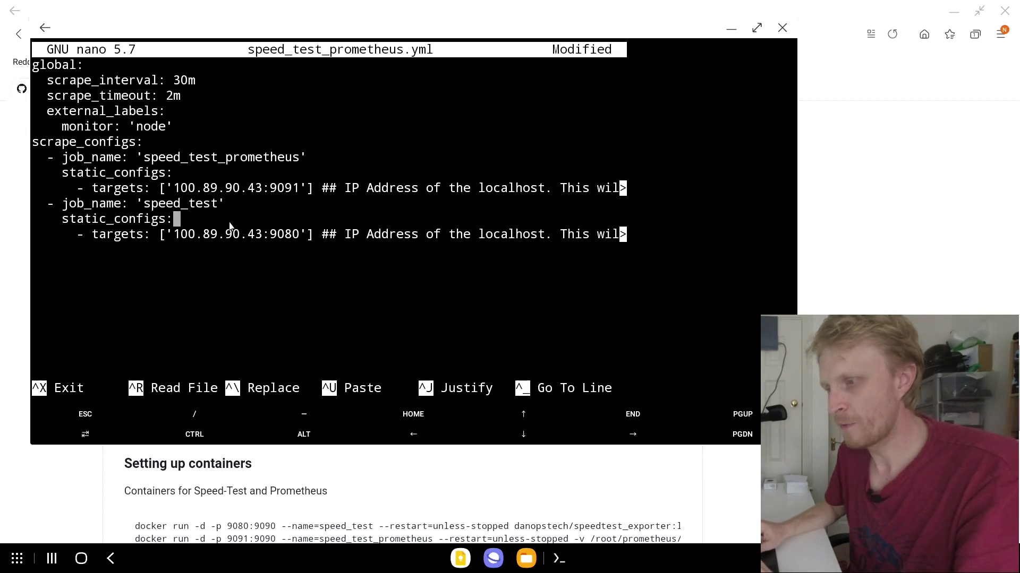
key(Up)
key(Down)
key(Down)
key(Right)
key(Right)
key(Right)
key(Right)
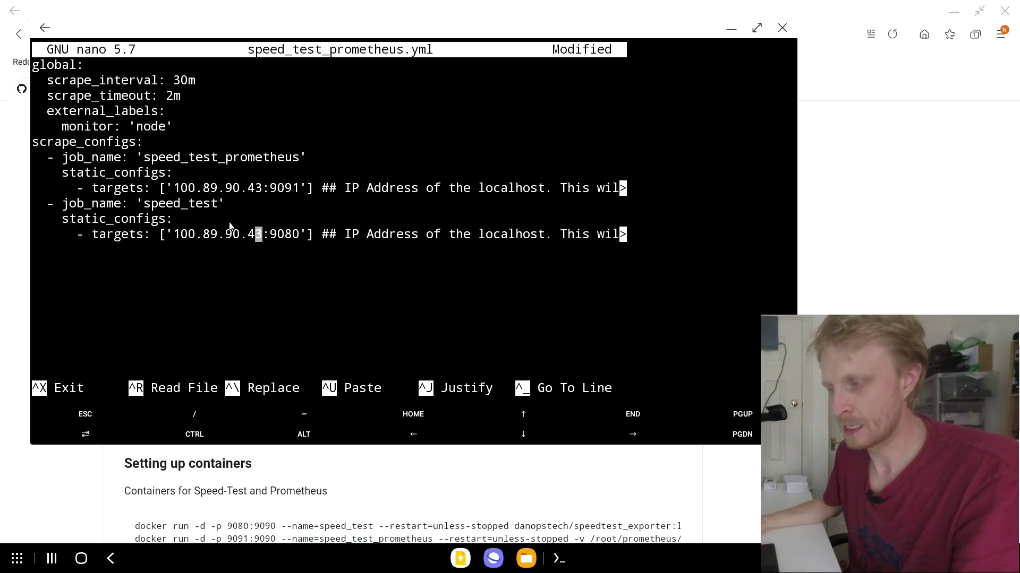
key(Right)
key(Right)
key(Right)
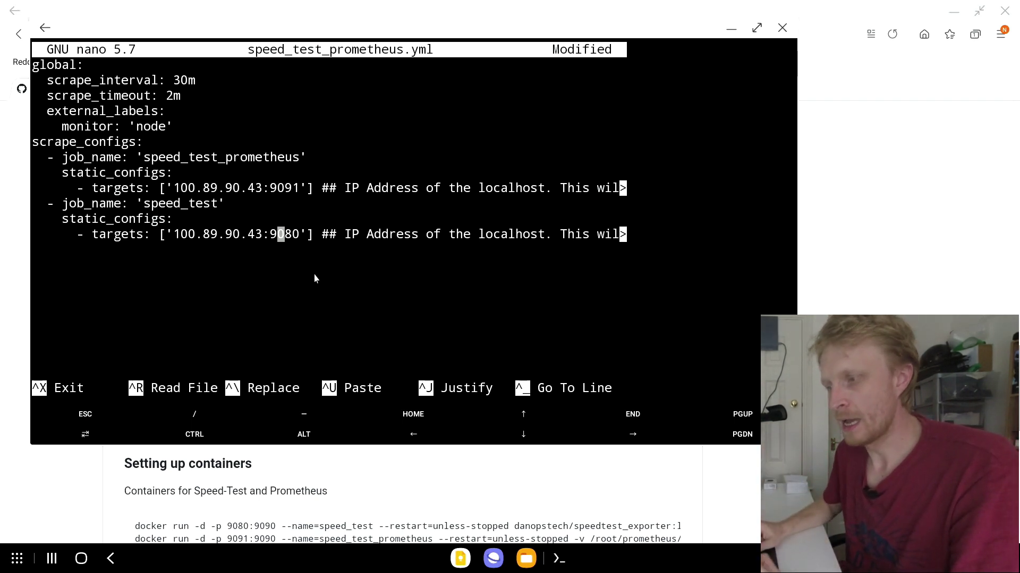
key(Up)
key(Up)
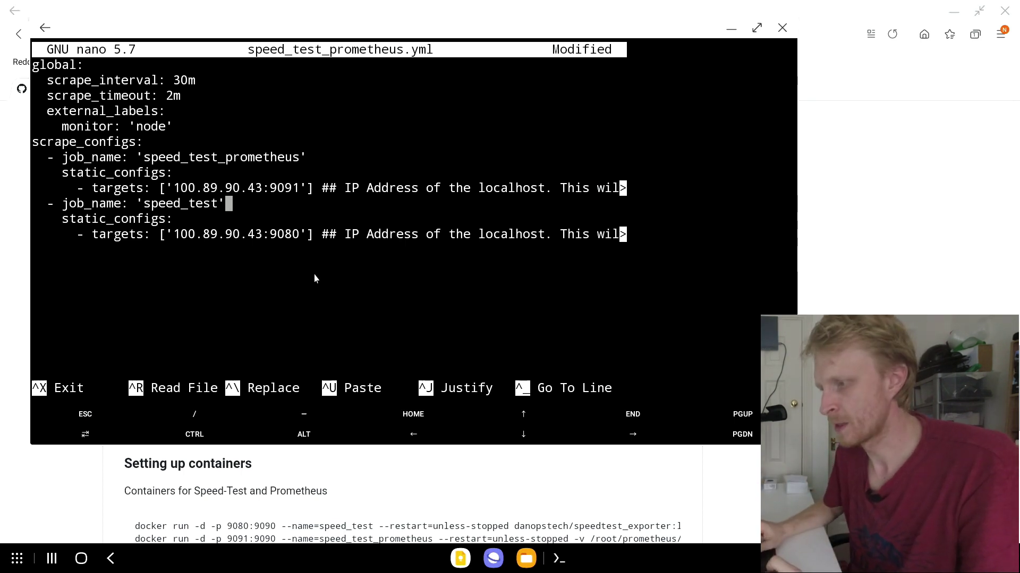
key(Down)
key(Down)
Step: Verify the 9080 port digits, then begin exiting nano to save the config
key(Left)
key(Right)
key(Right)
key(Right)
key(Left)
key(Left)
key(Left)
key(Right)
key(Right)
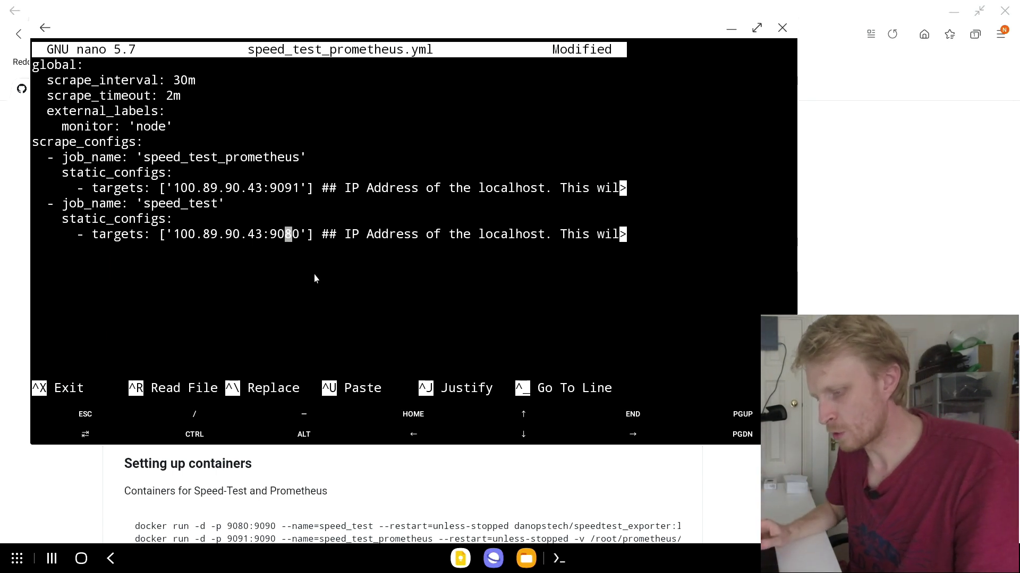
key(ctrl+x)
Step: Save speed_test_prometheus.yml, leave nano and clear the terminal
key(y)
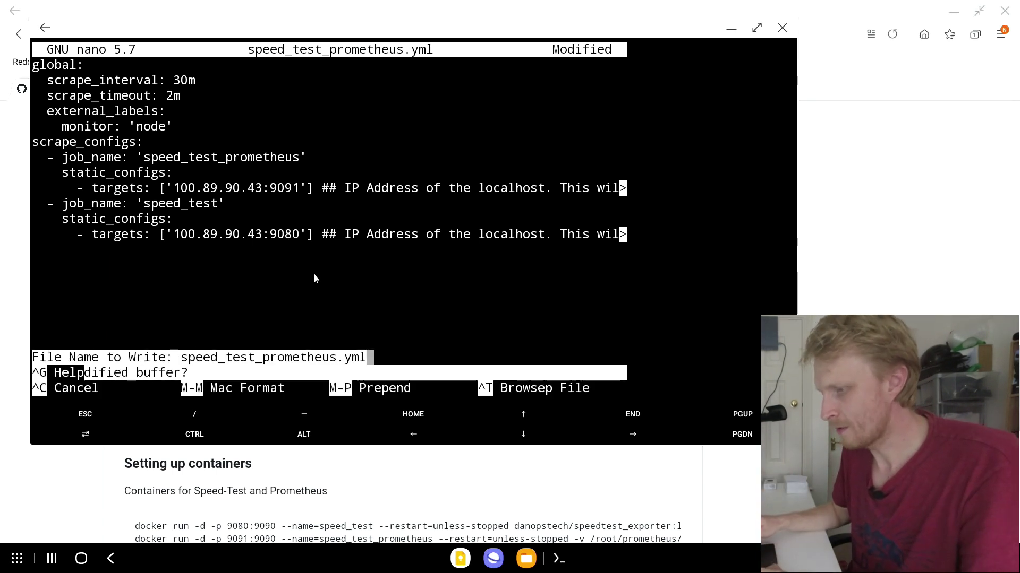
key(Return)
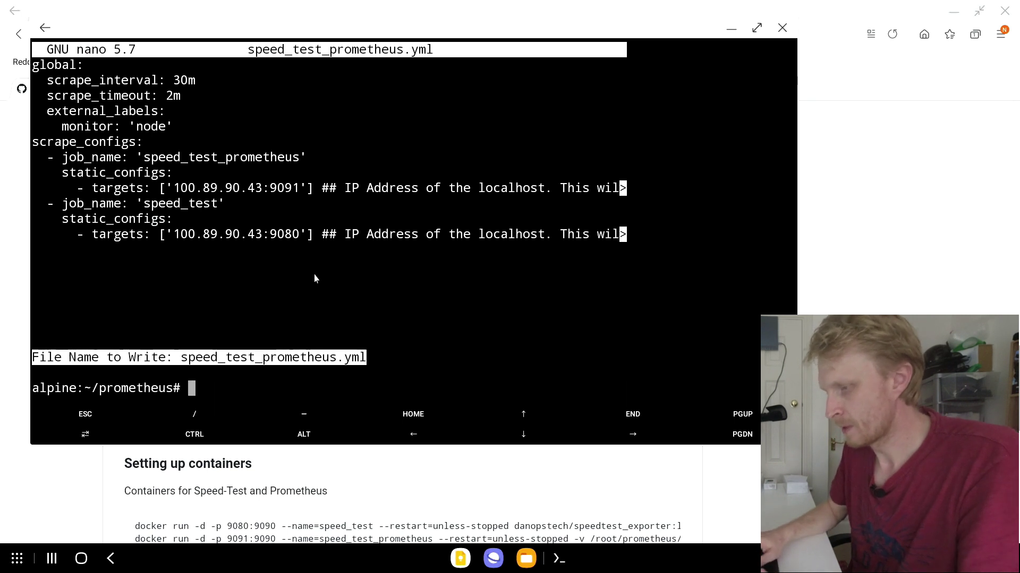
text(clear)
key(Return)
Step: Print speed_test_prometheus.yml with cat to verify it, then clear the screen
text(cat spe)
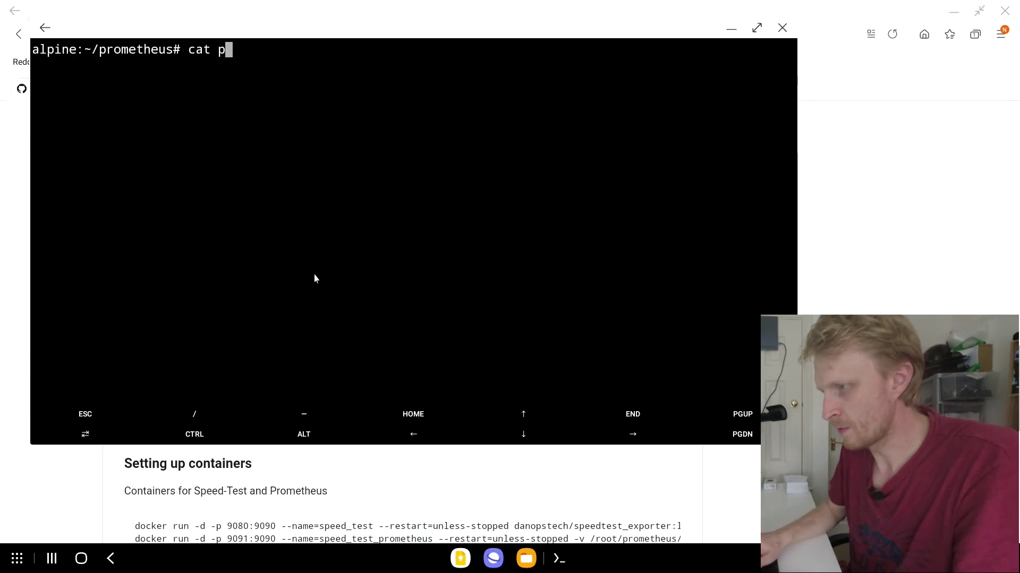
key(Tab)
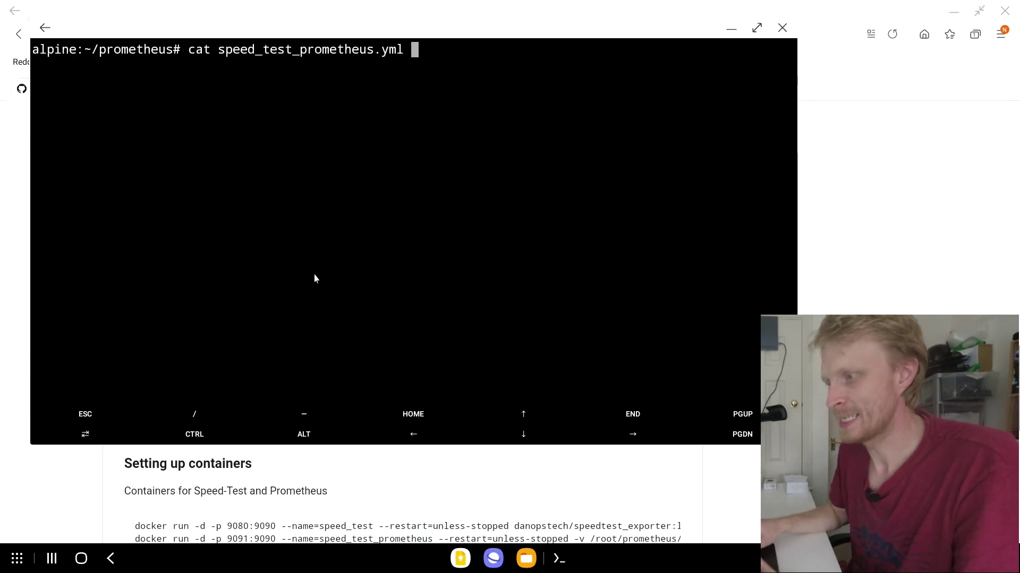
key(Return)
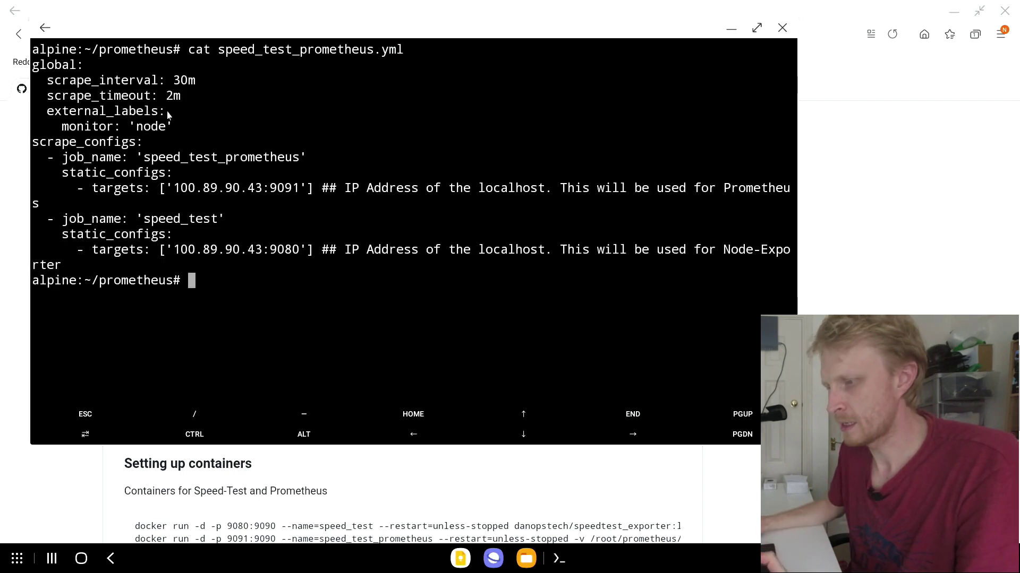
text(clear)
key(Return)
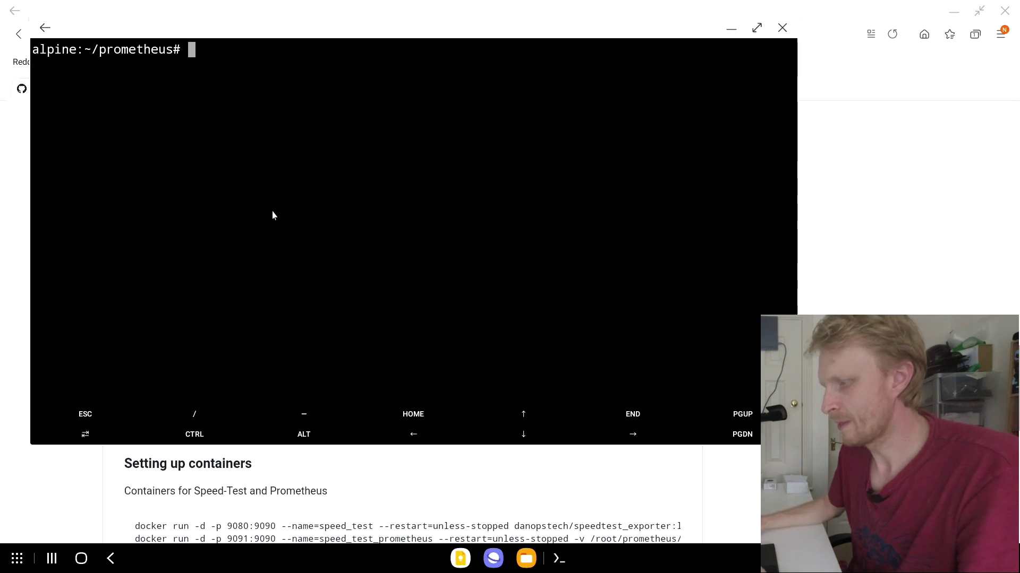
Step: Copy the speed test, Prometheus and Grafana docker run commands from the README's Setting up containers section
click(731, 28)
scroll(398, 264, down, 3)
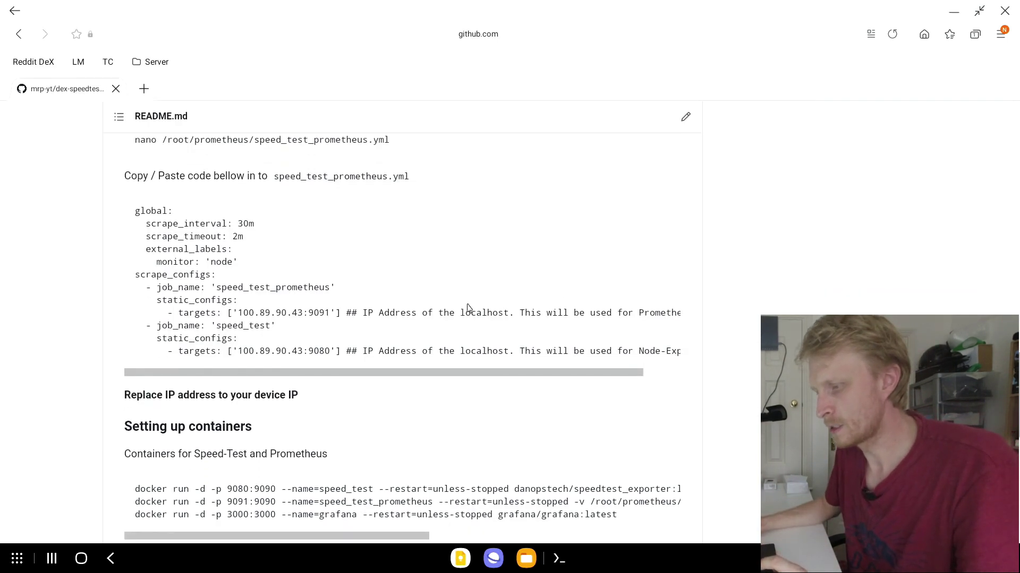
scroll(398, 264, down, 1)
scroll(166, 319, down, 1)
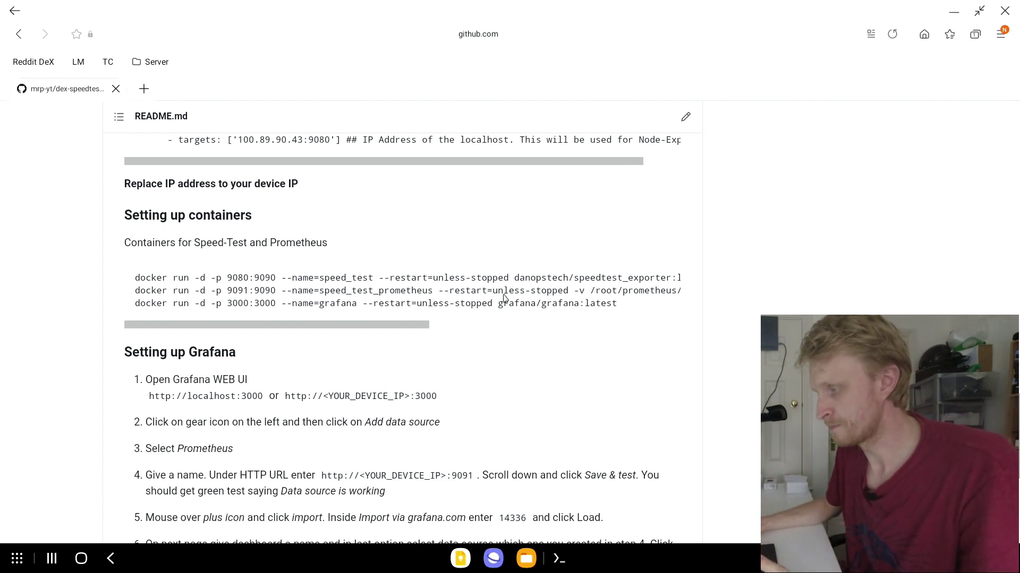
click(664, 279)
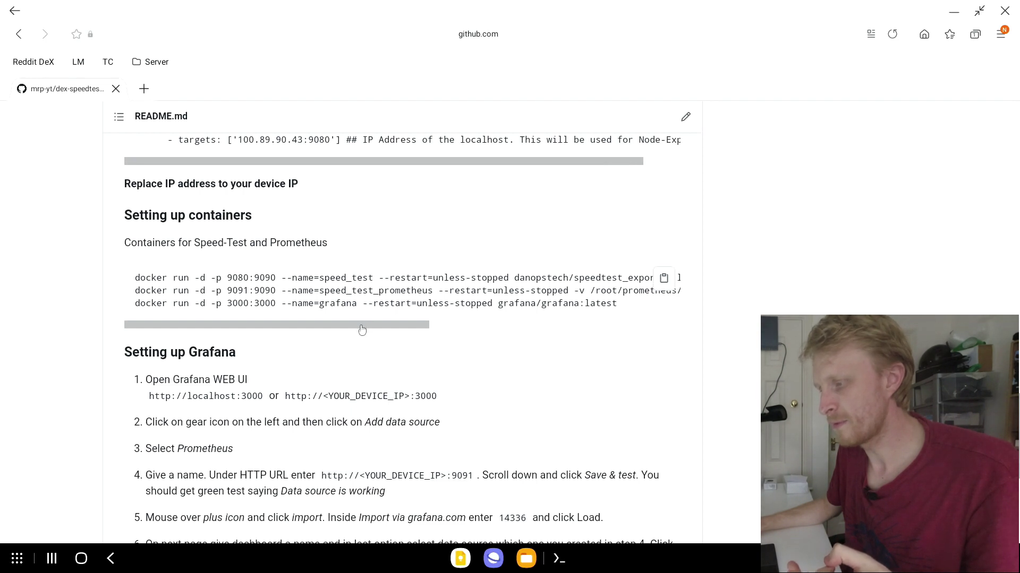
drag(359, 325, 503, 320)
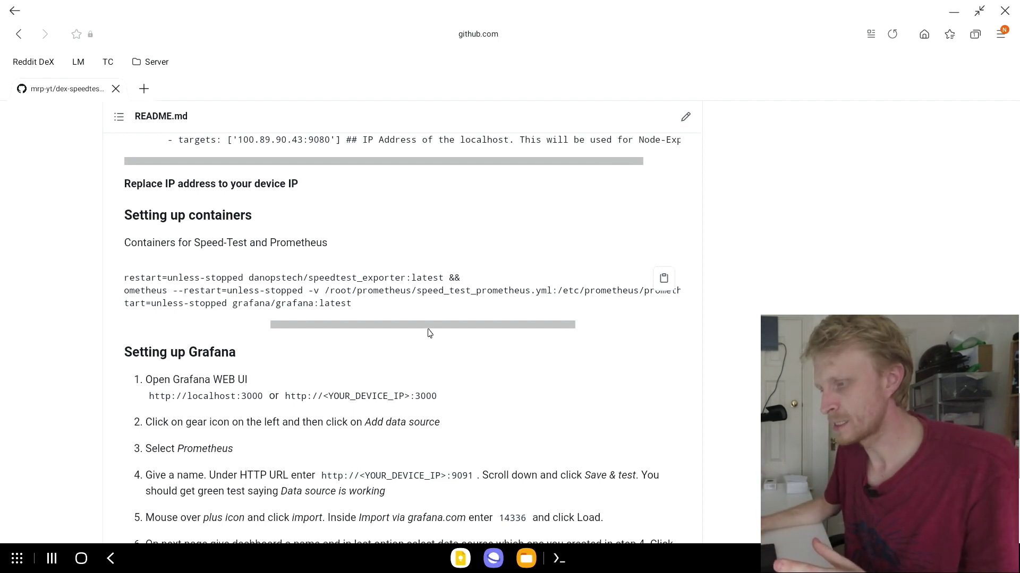
drag(428, 326, 334, 324)
key(alt+Tab)
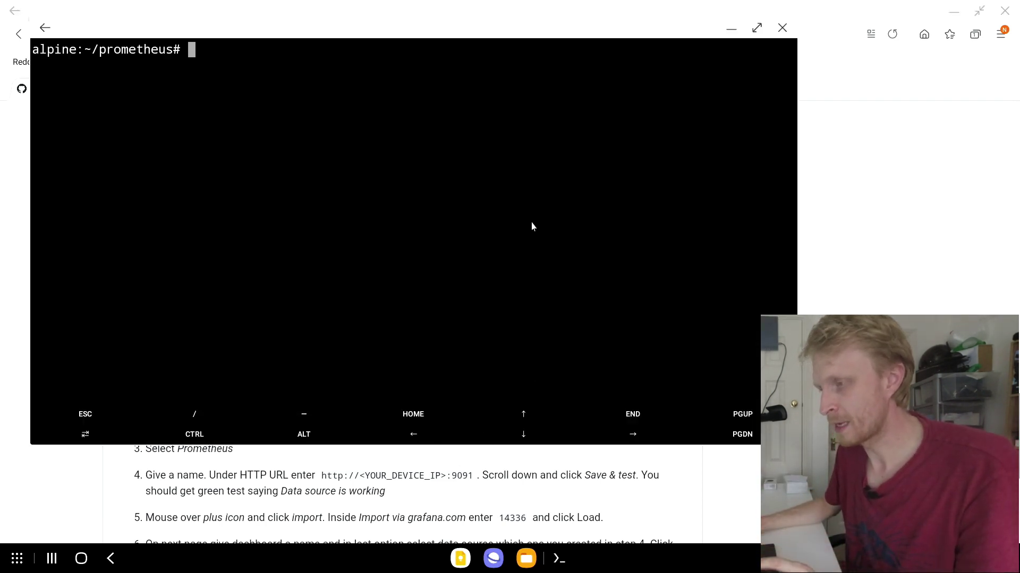
Step: Paste and run the three docker run commands, then check the running containers with docker ps
right_click(504, 202)
click(499, 170)
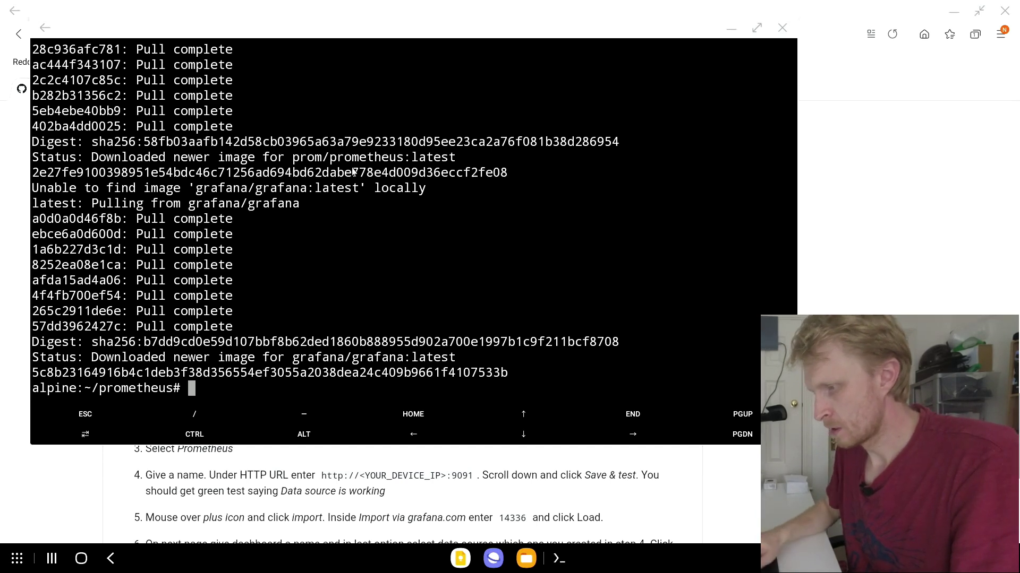
text(docker ps)
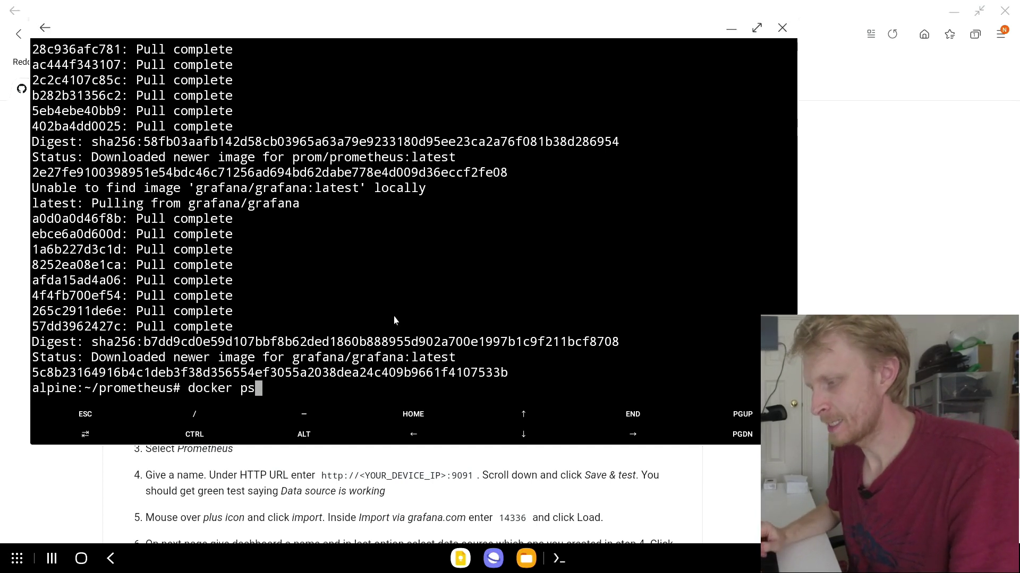
key(Return)
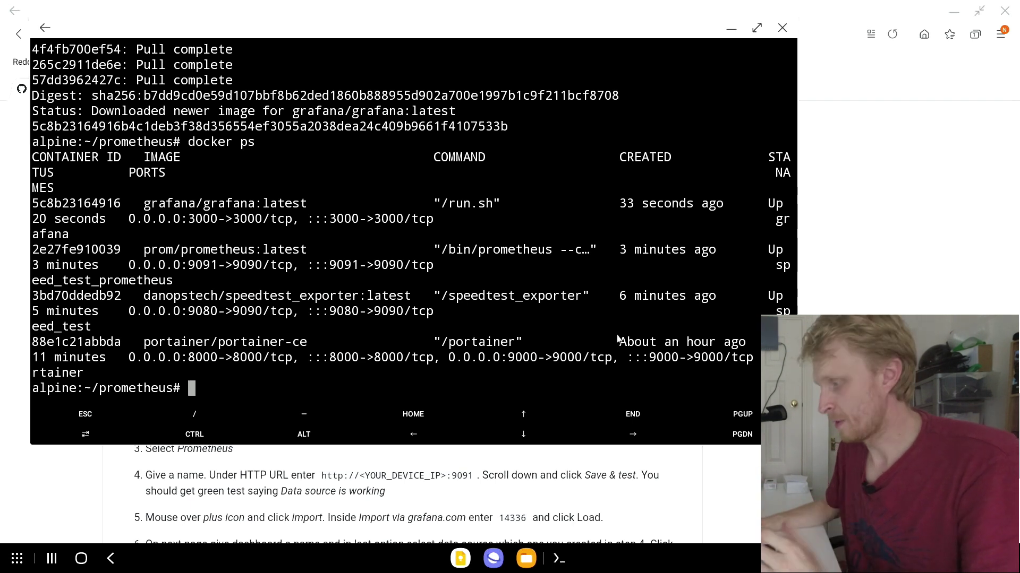
Step: Load the Prometheus web UI at 100.89.90.43:9091 in a new browser tab
click(980, 279)
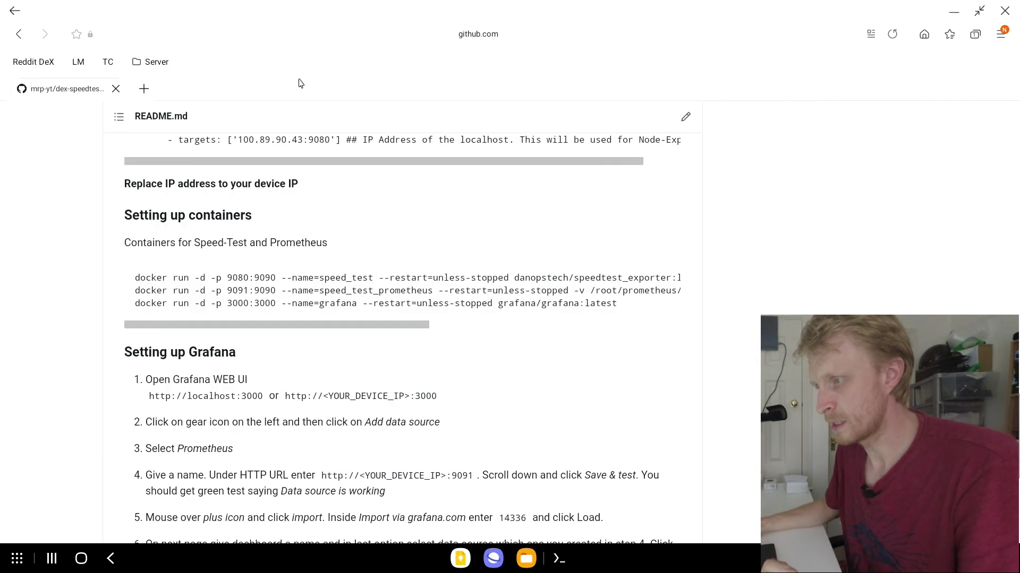
click(143, 90)
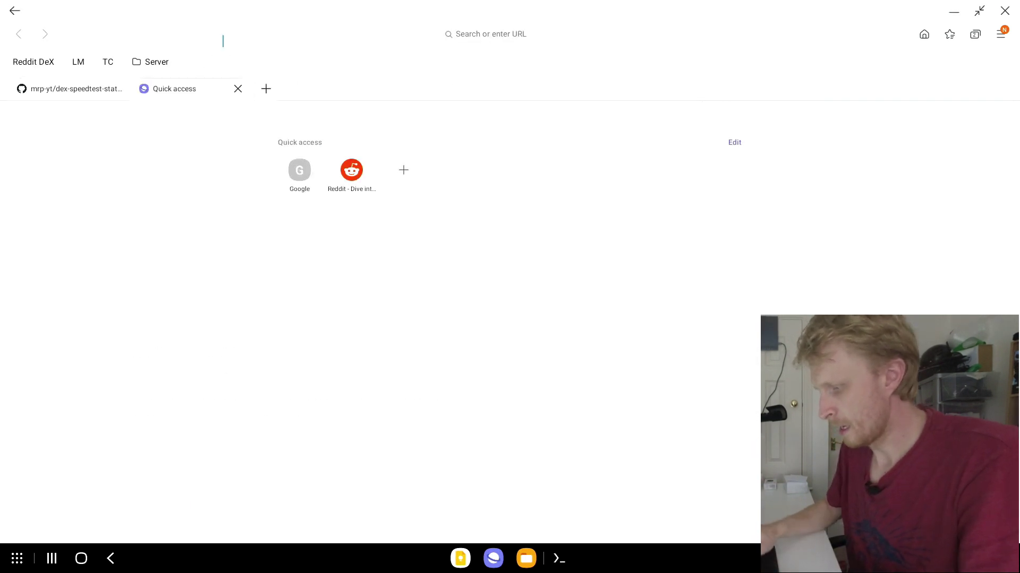
text(100.)
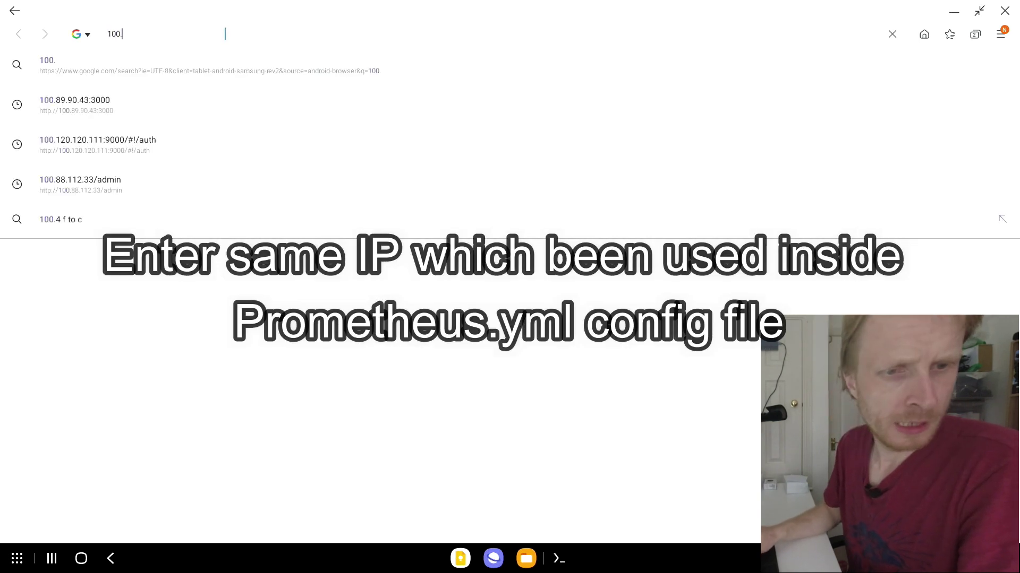
text(89.90.43)
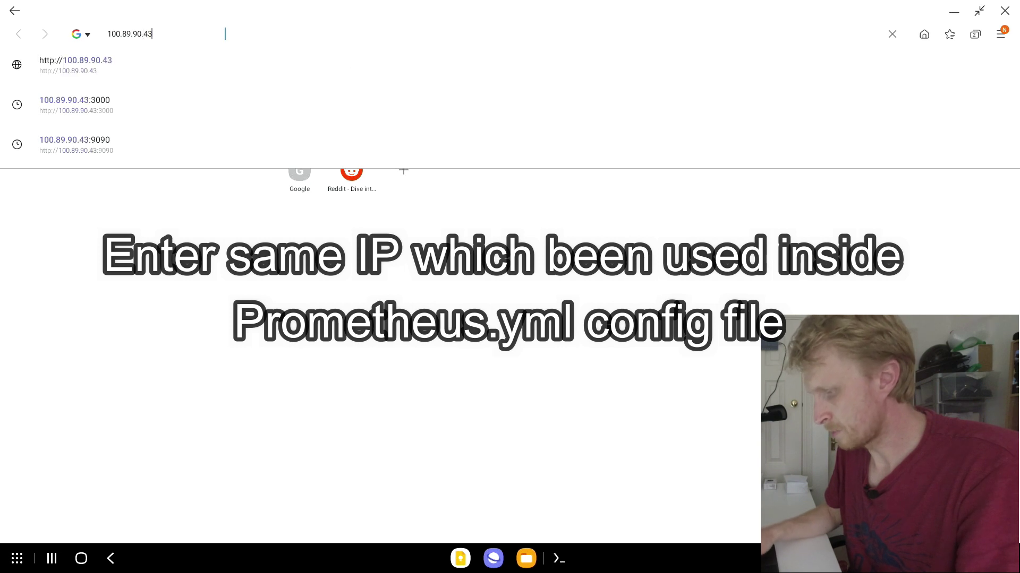
text(:9091)
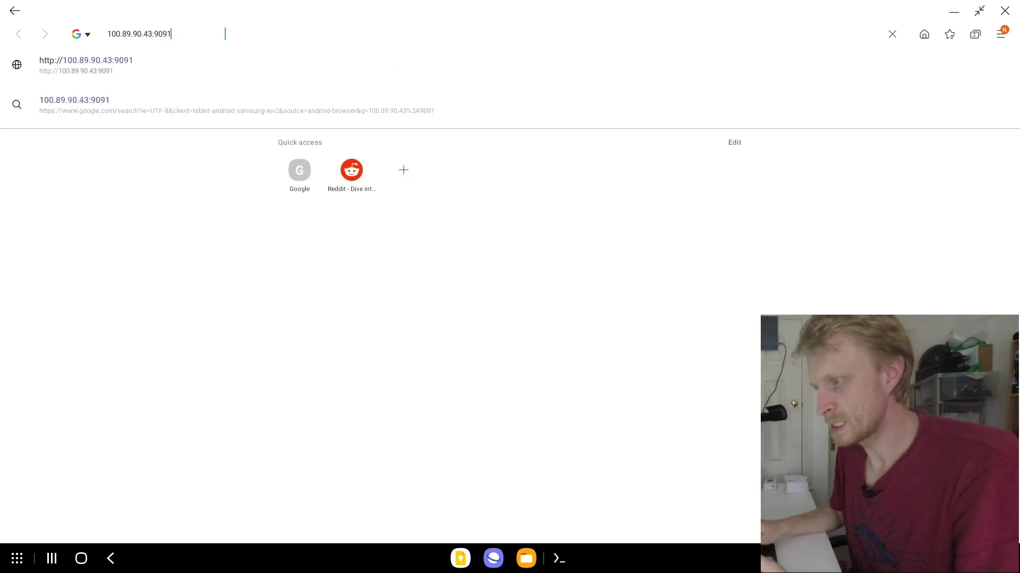
key(Return)
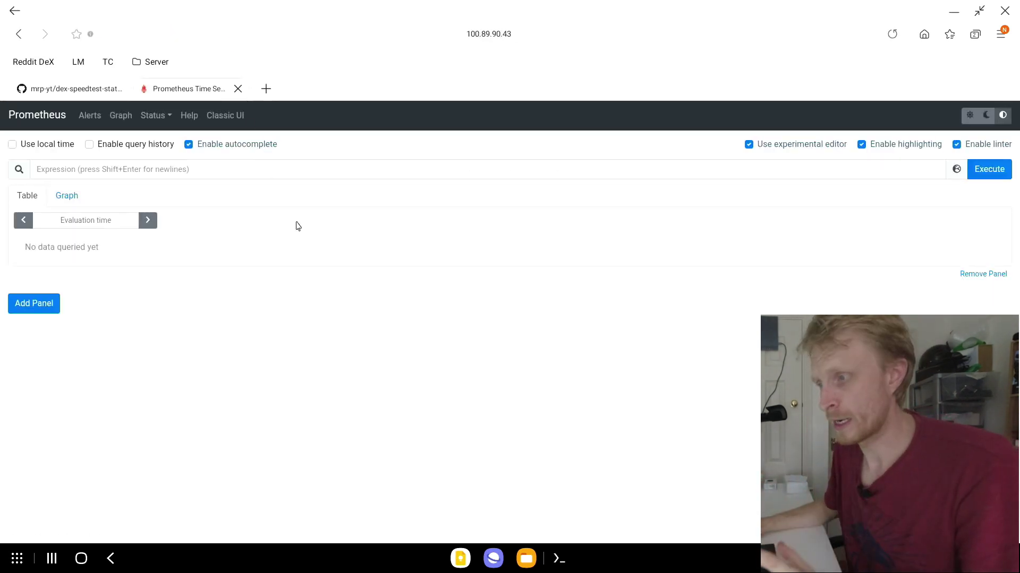
Step: Expand the discovered labels for speed_test and speed_test_prometheus, then view the Targets page
click(159, 117)
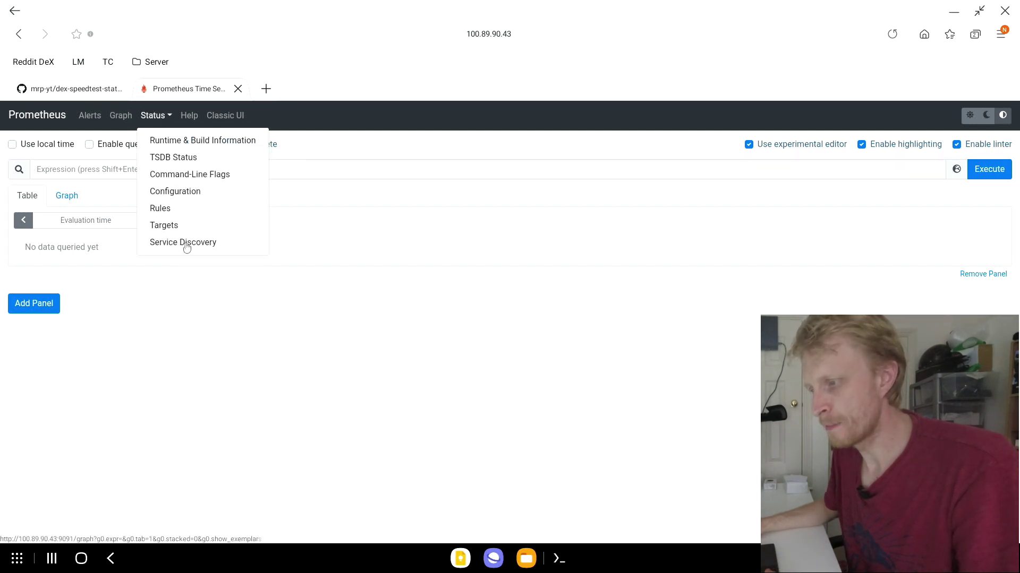
click(211, 244)
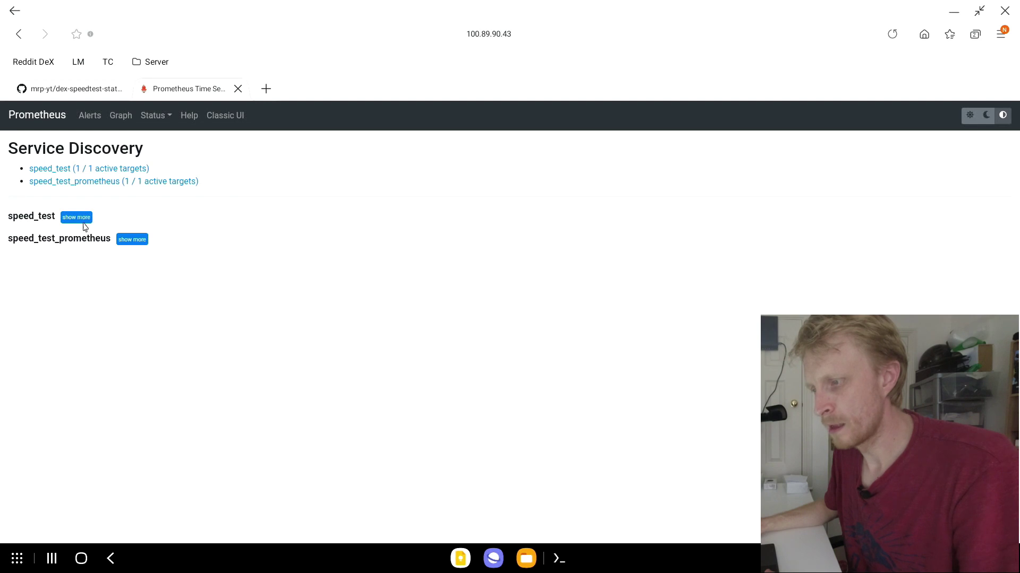
click(131, 240)
click(76, 217)
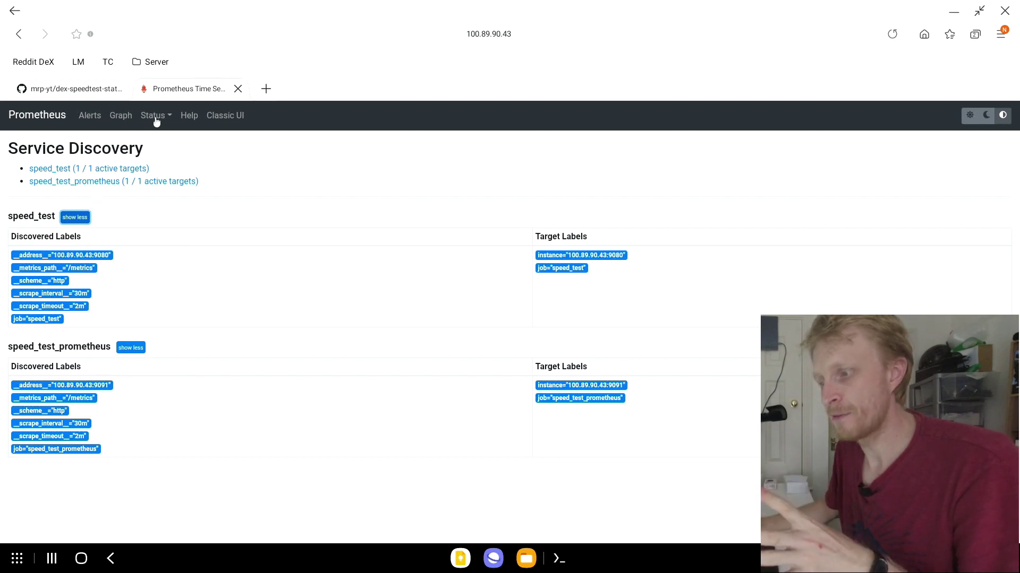
click(161, 117)
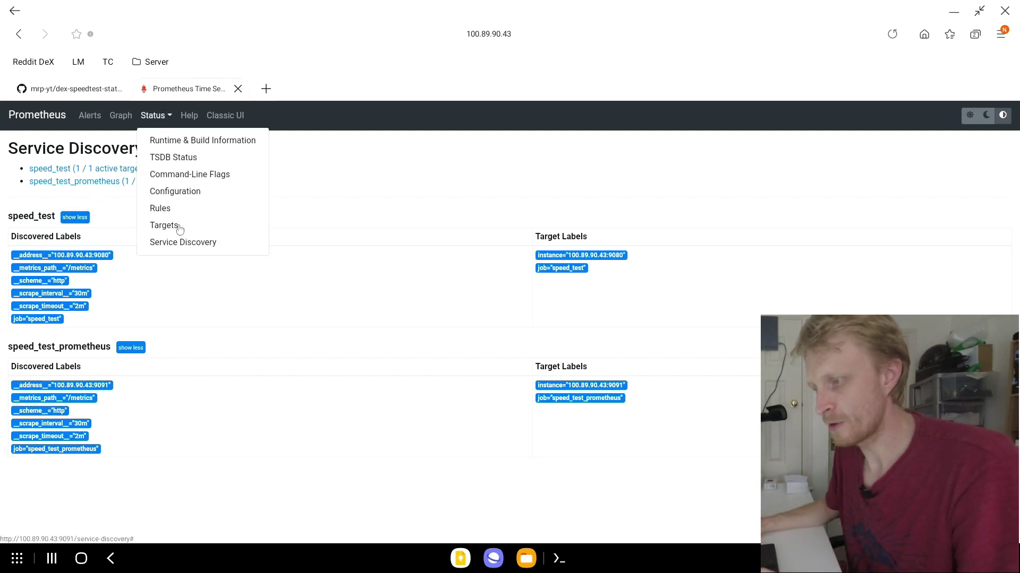
click(164, 226)
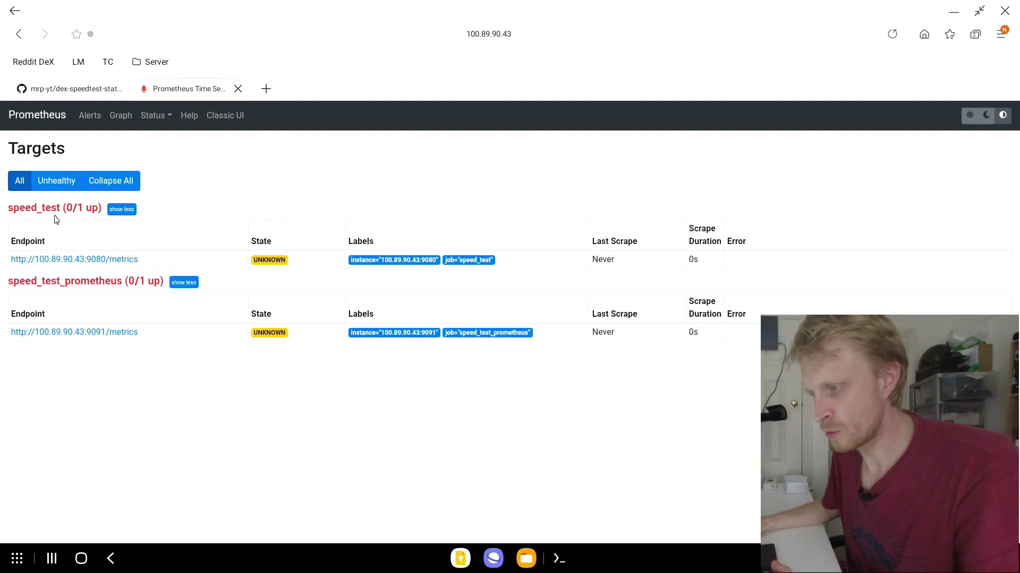
click(112, 261)
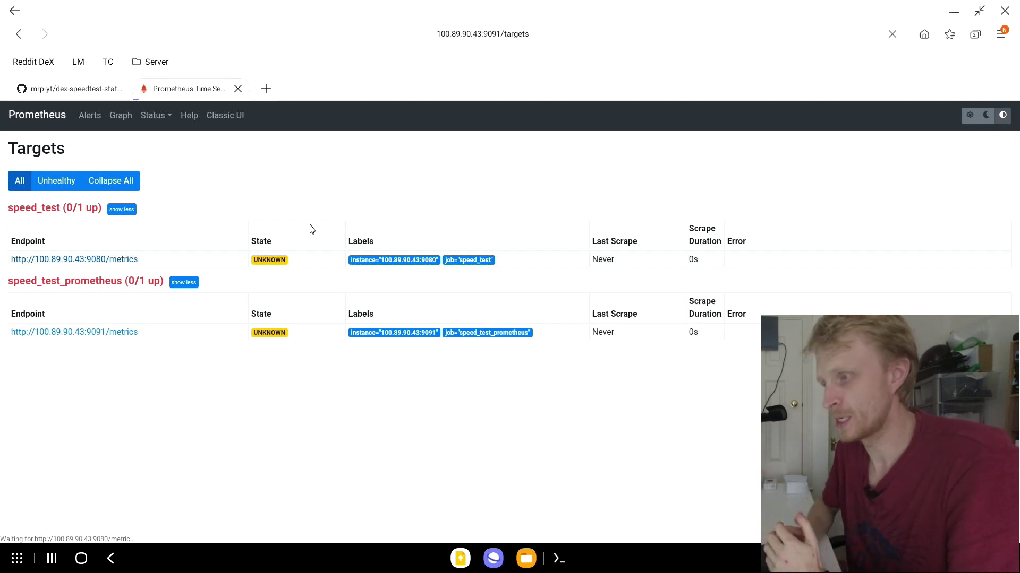
Step: Check the raw speedtest metrics, then strip the metrics path and port from that tab's address
click(267, 89)
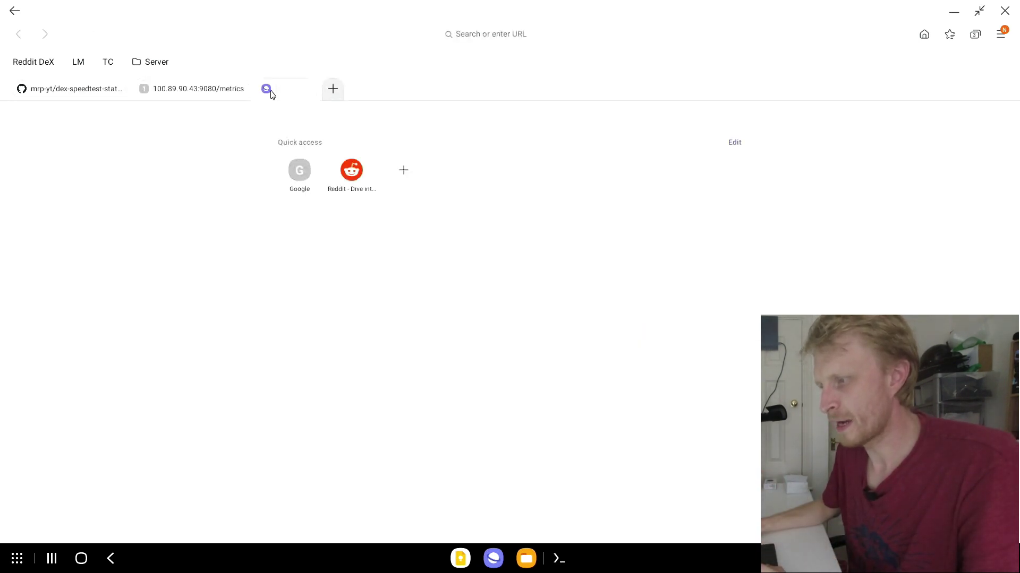
click(194, 97)
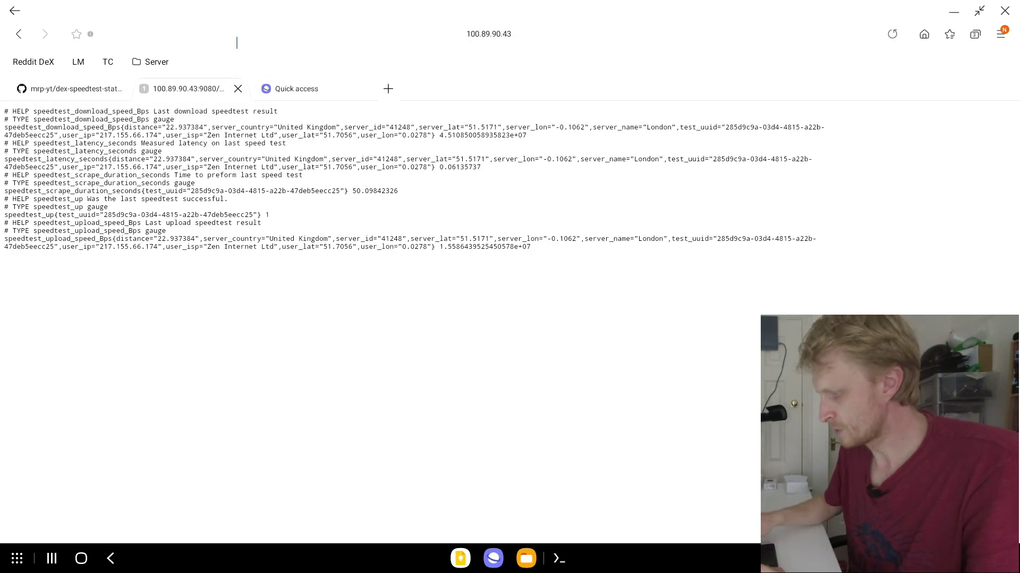
click(265, 34)
click(265, 33)
key(BackSpace)
key(BackSpace)
key(BackSpace)
key(BackSpace)
key(BackSpace)
key(BackSpace)
key(BackSpace)
key(BackSpace)
key(BackSpace)
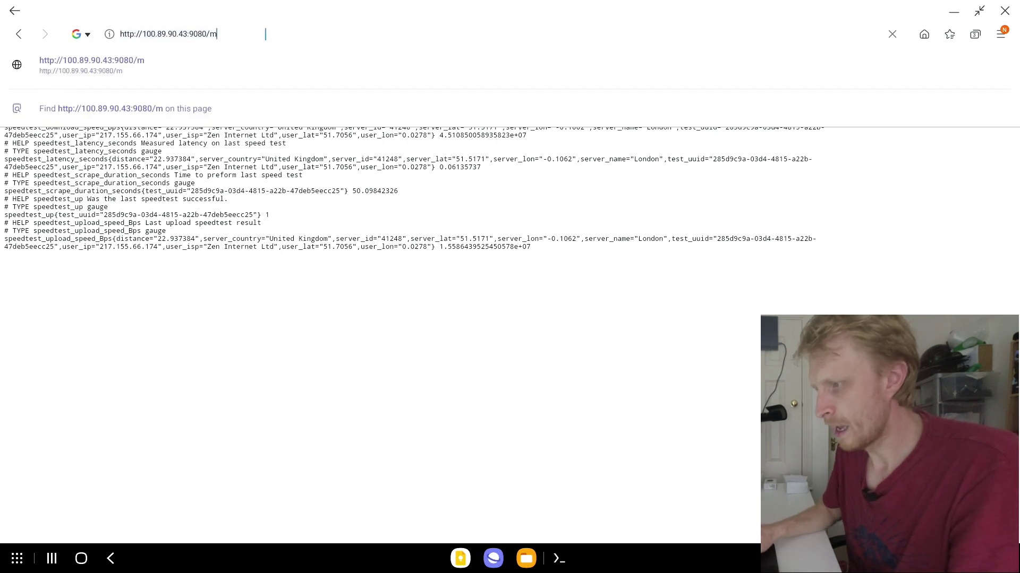
key(BackSpace)
Step: Load Grafana on port 3000 and log in with the default admin credentials
text(3000)
key(Return)
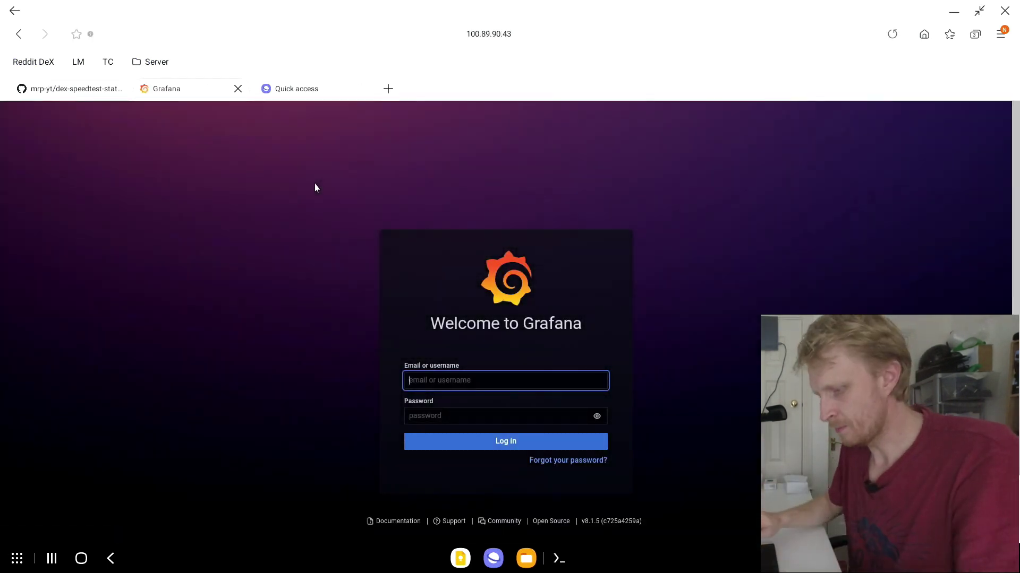
text(admin)
key(Tab)
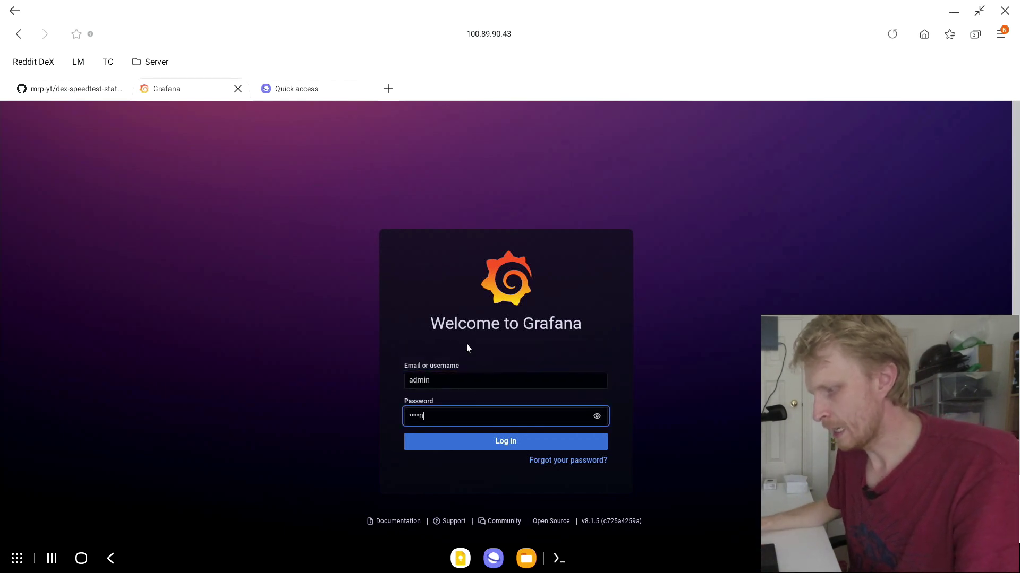
text(admin)
click(496, 447)
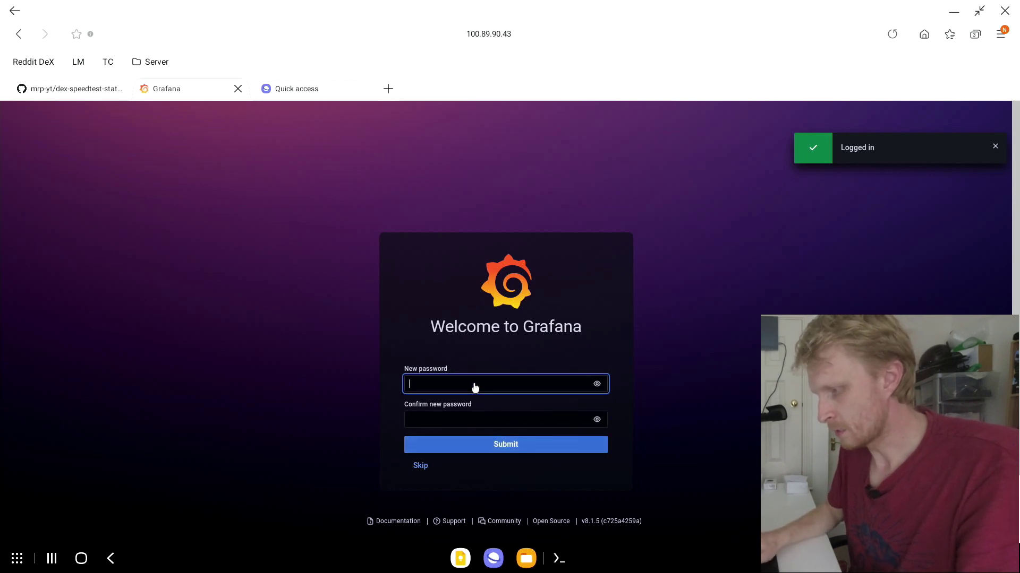
Step: Set and confirm a new Grafana password
text(pas)
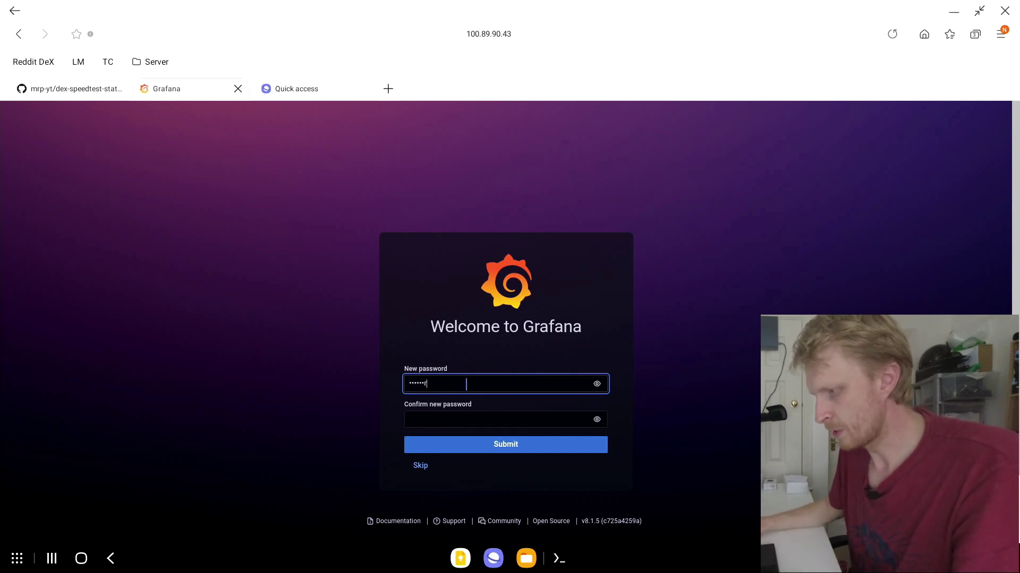
click(484, 425)
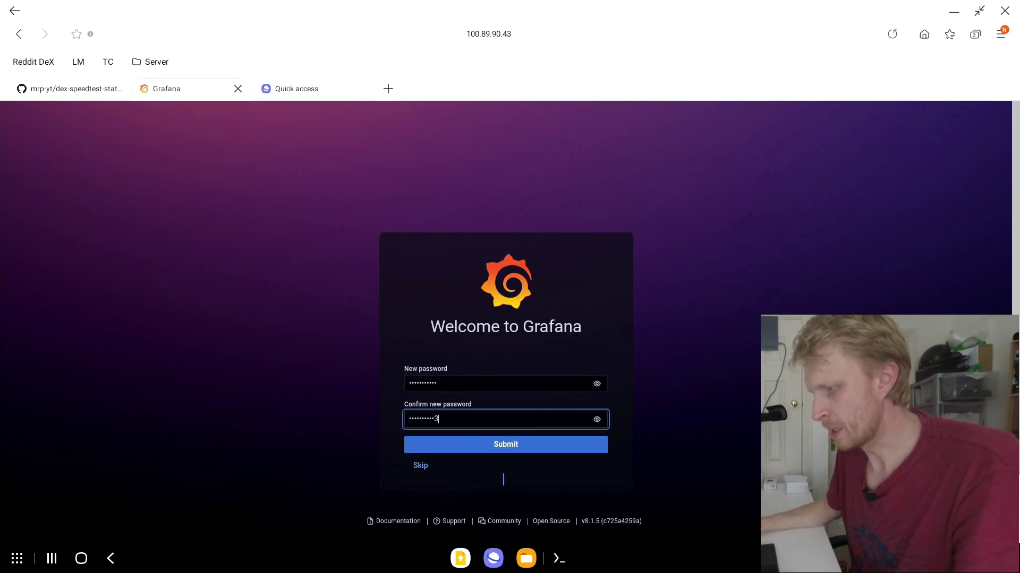
click(518, 449)
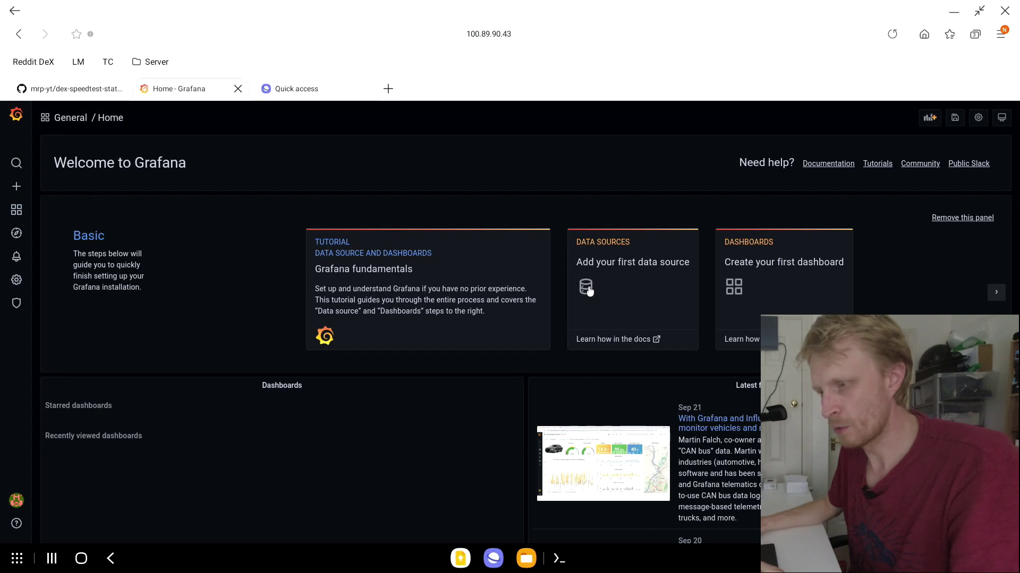
click(20, 282)
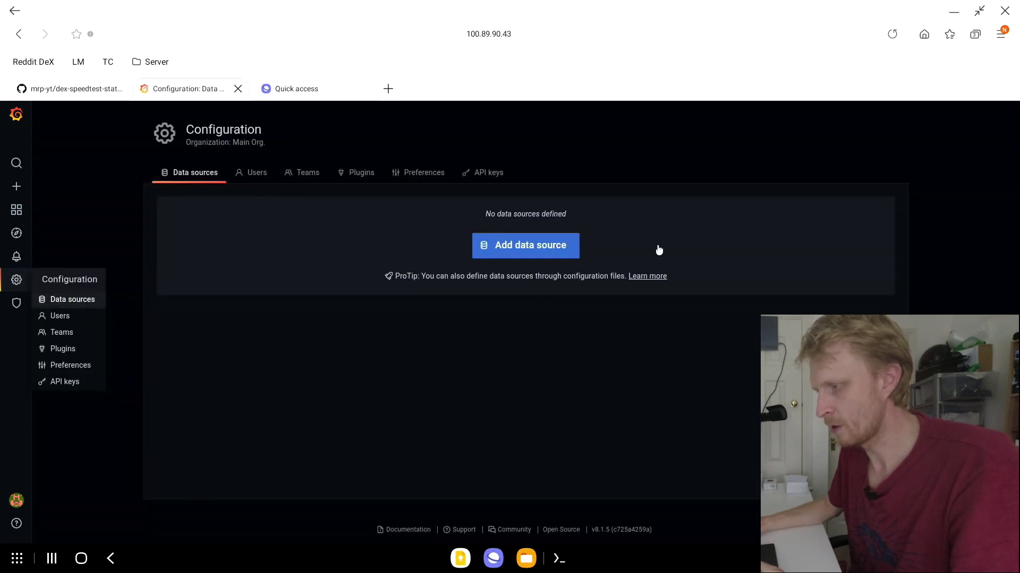
click(550, 250)
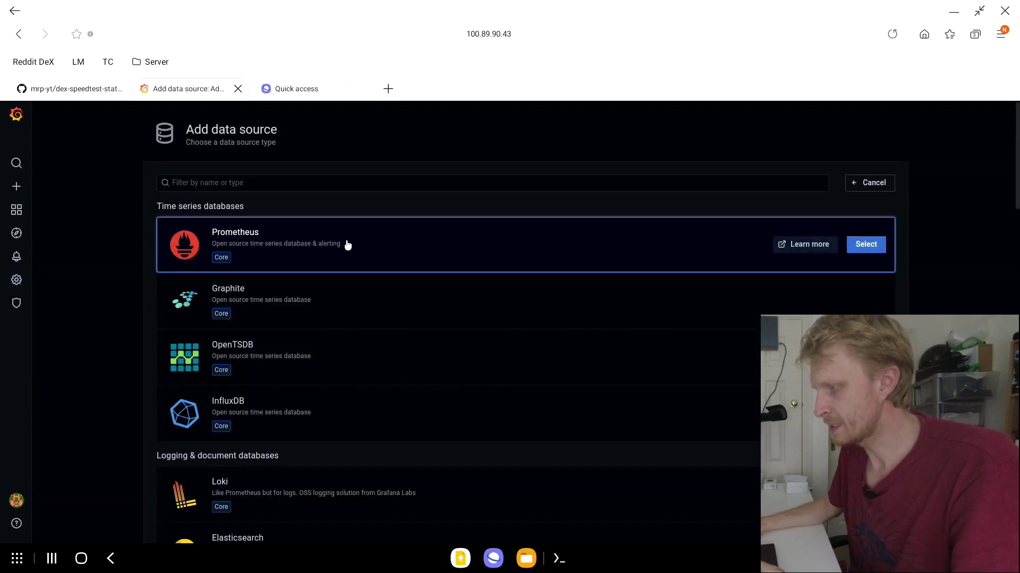
click(876, 252)
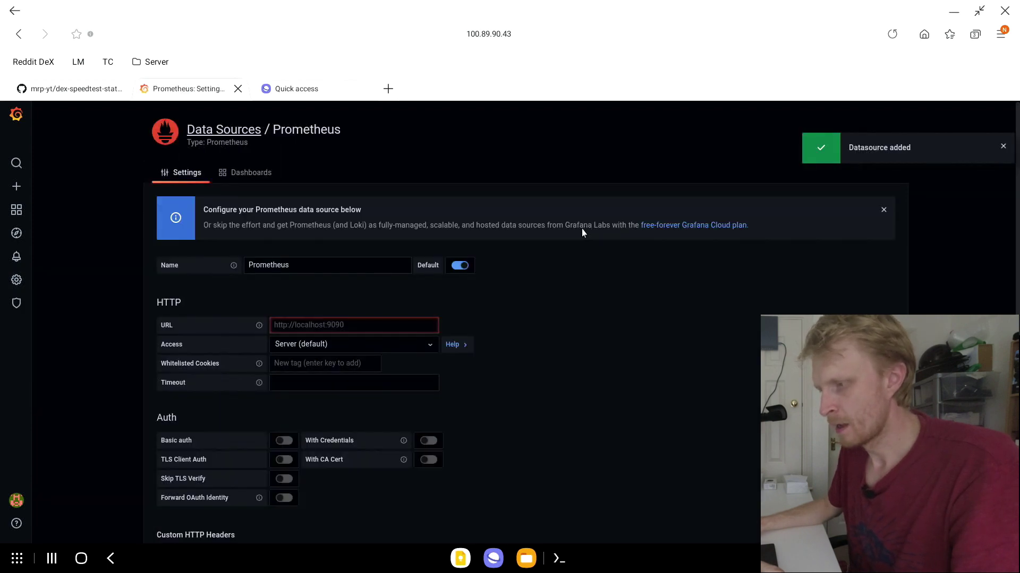
click(343, 267)
key(BackSpace)
key(BackSpace)
key(BackSpace)
key(BackSpace)
key(BackSpace)
key(BackSpace)
key(BackSpace)
key(BackSpace)
key(BackSpace)
key(BackSpace)
text(Speed Test)
key(Tab)
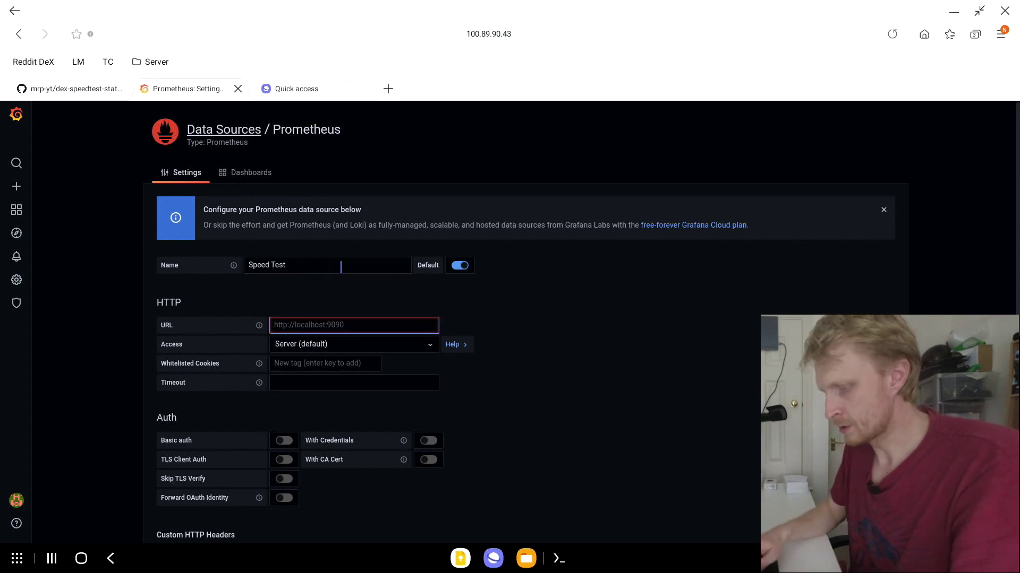
text(http:)
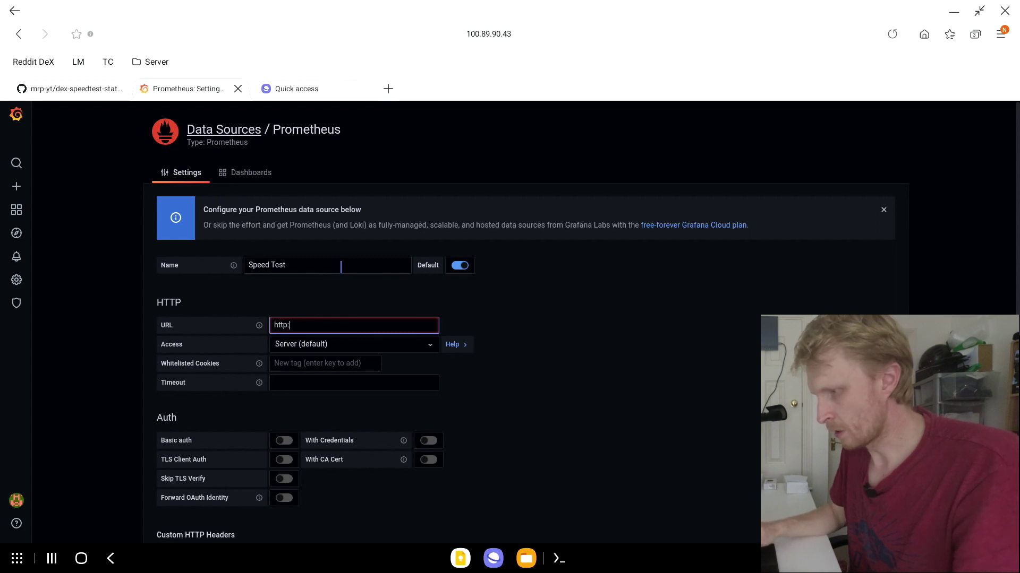
text(//100)
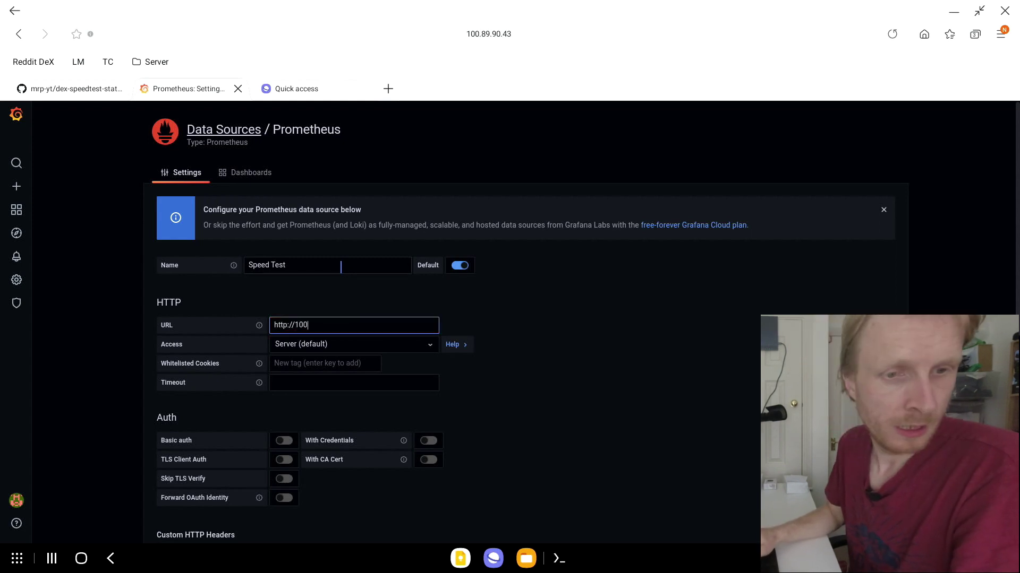
text(.80.90.)
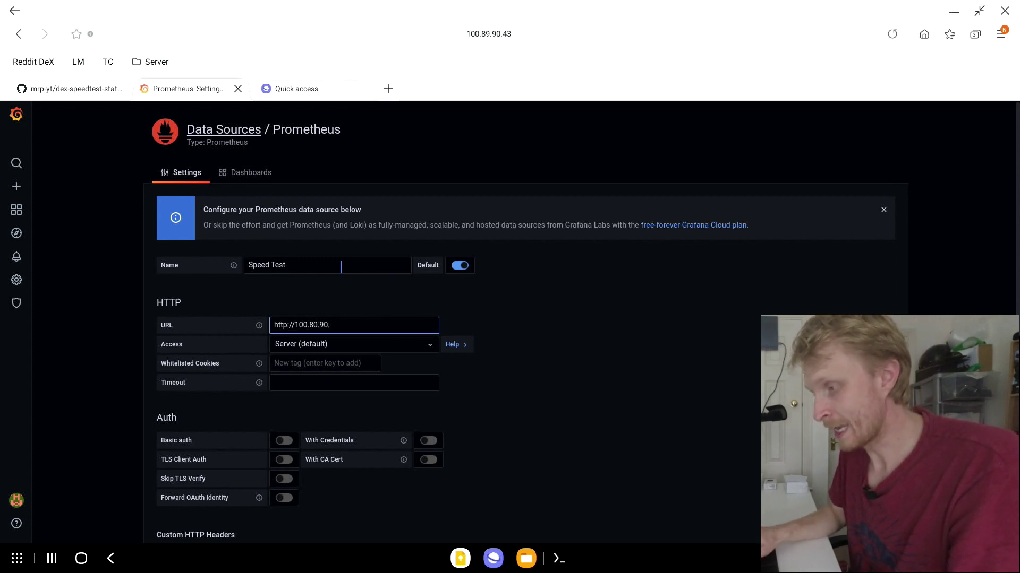
text(43)
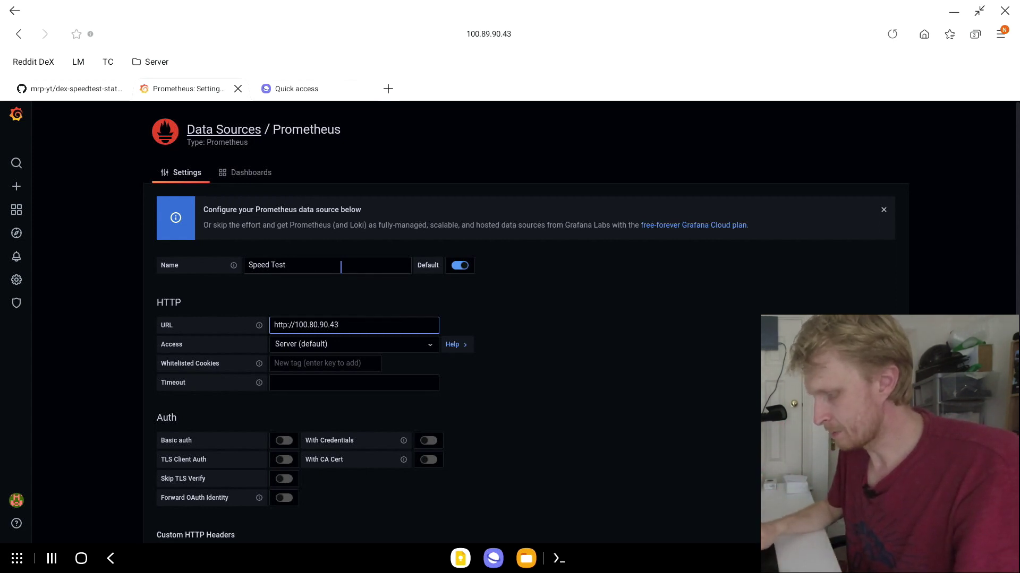
text(:9091)
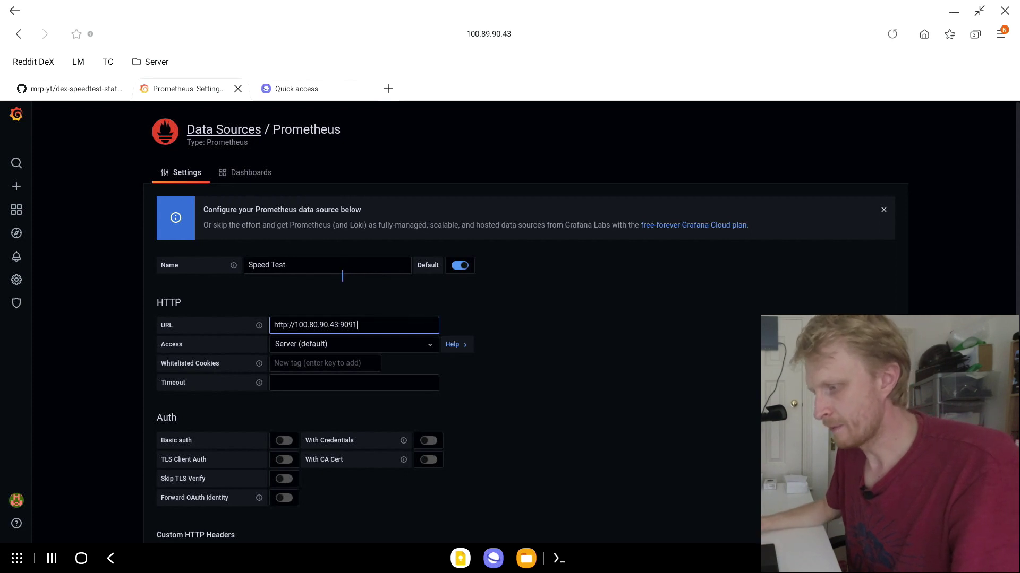
scroll(342, 276, down, 7)
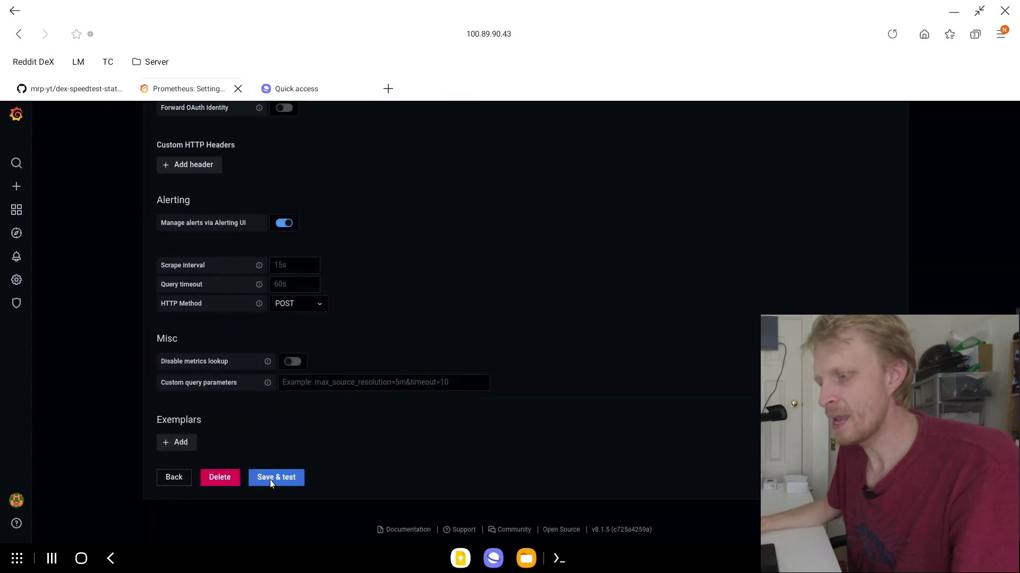
click(276, 477)
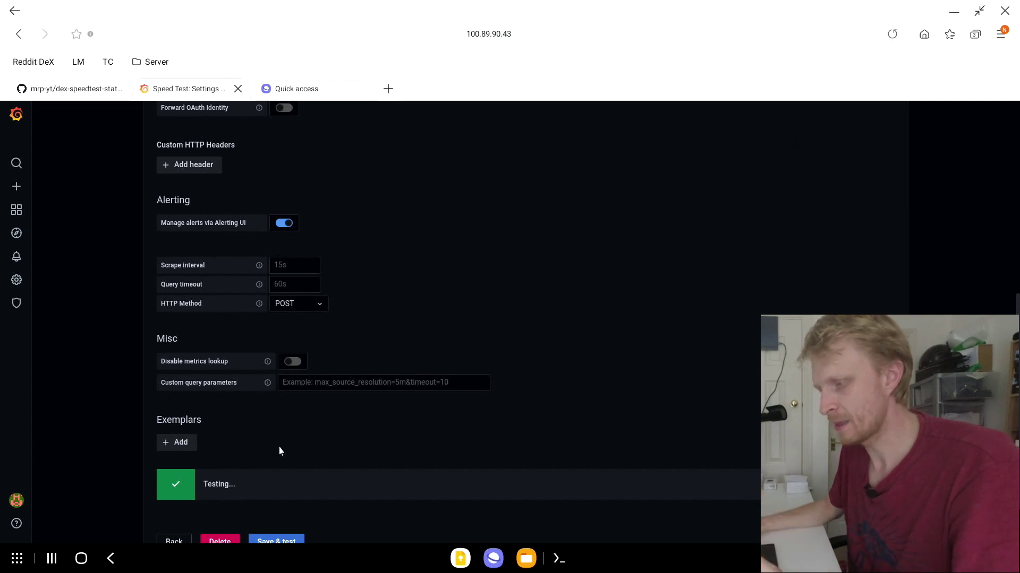
Step: Correct the wrong digit in the server URL to 100.89… and rerun Save & test
scroll(279, 447, up, 8)
click(319, 232)
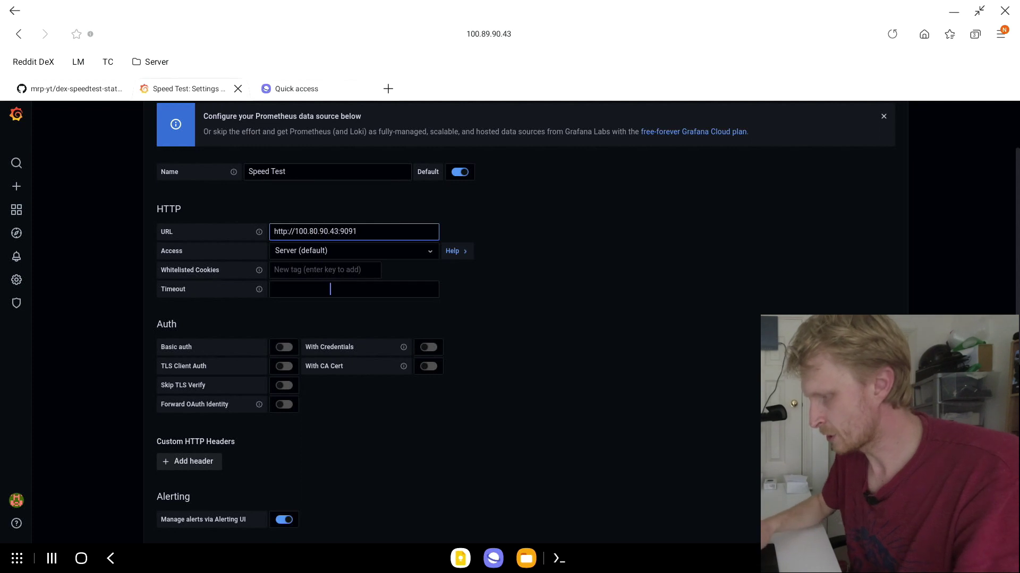
key(BackSpace)
text(9)
scroll(330, 289, down, 7)
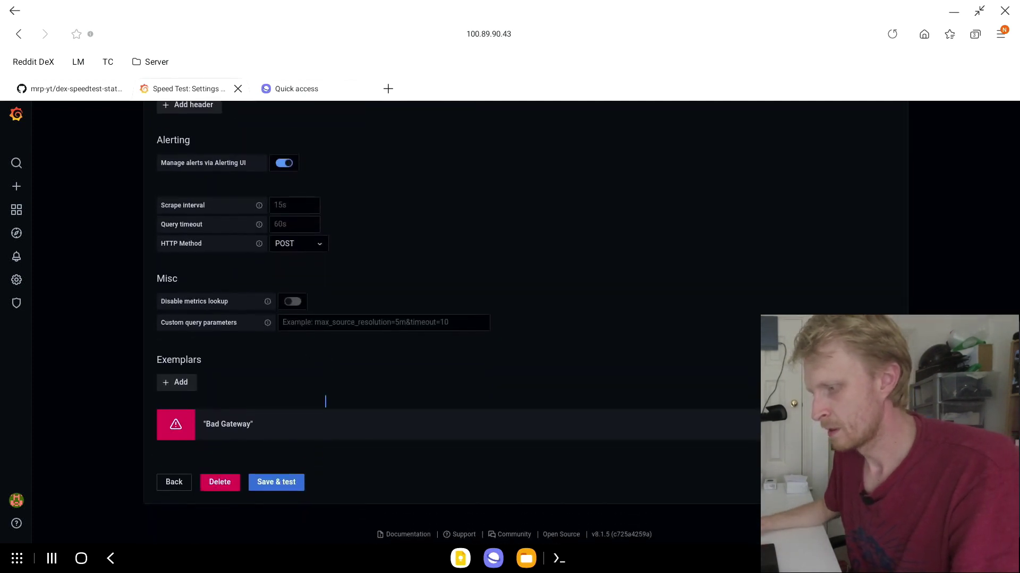
click(289, 478)
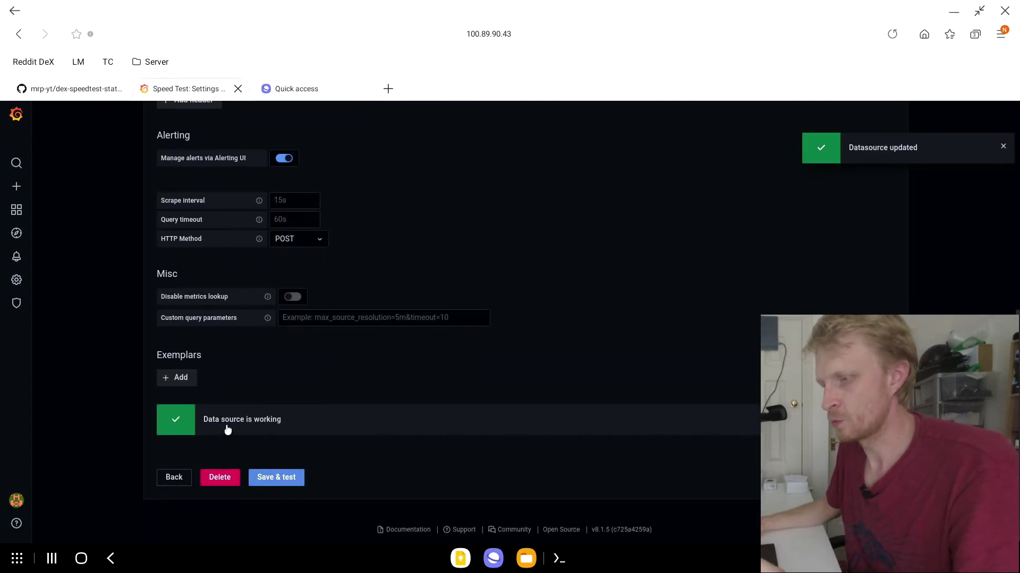
Step: Open Grafana's Import dashboard page and focus the Grafana.com dashboard ID field
click(14, 185)
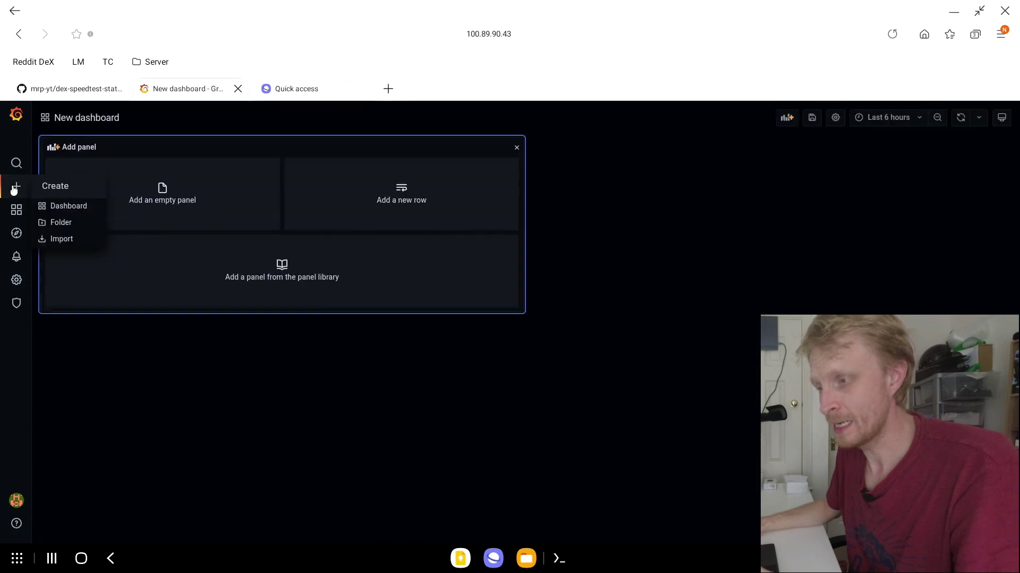
click(70, 239)
click(198, 241)
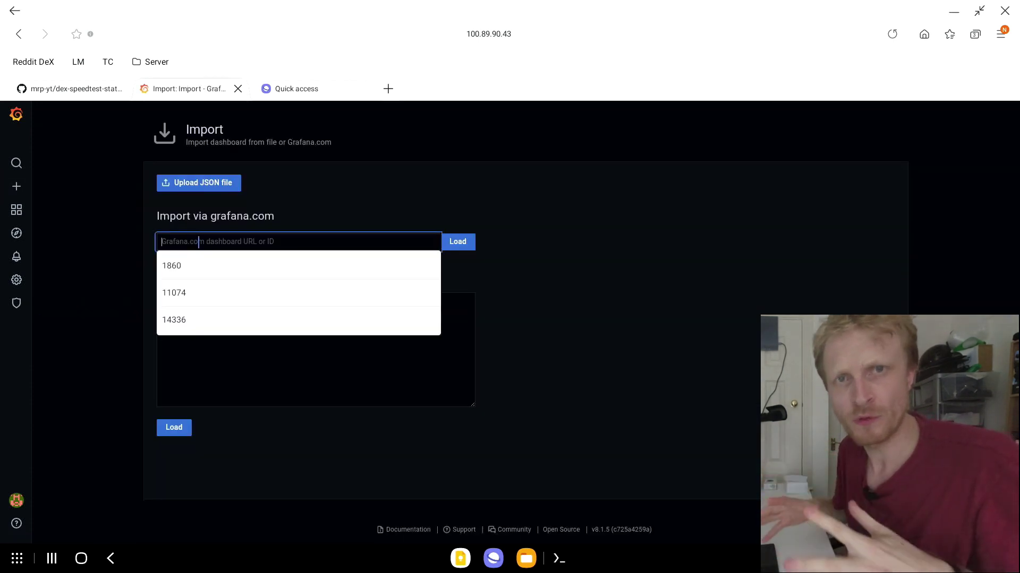
Step: Search the web for 'grafana dashboard' in a new tab
key(ctrl+t)
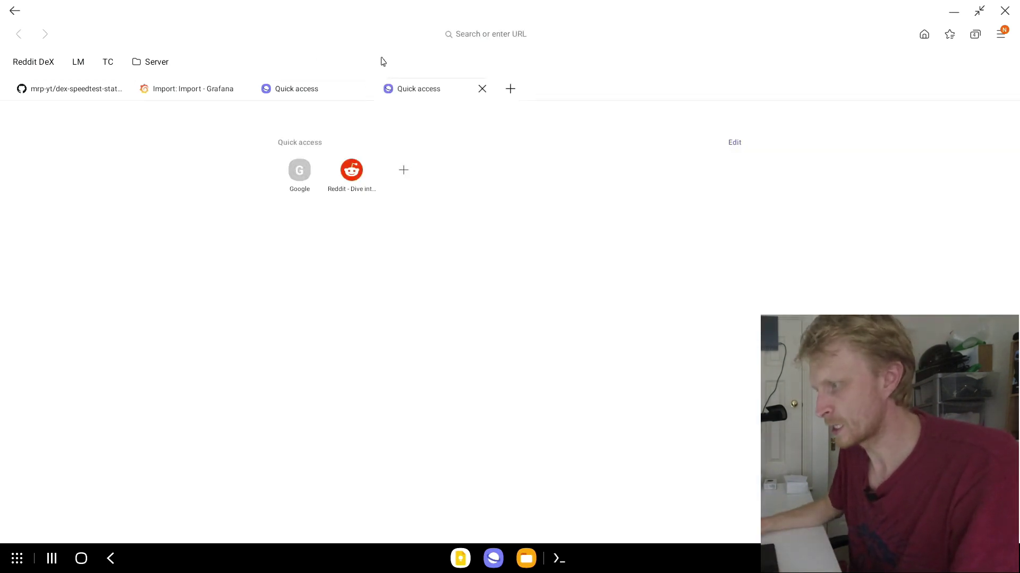
click(451, 31)
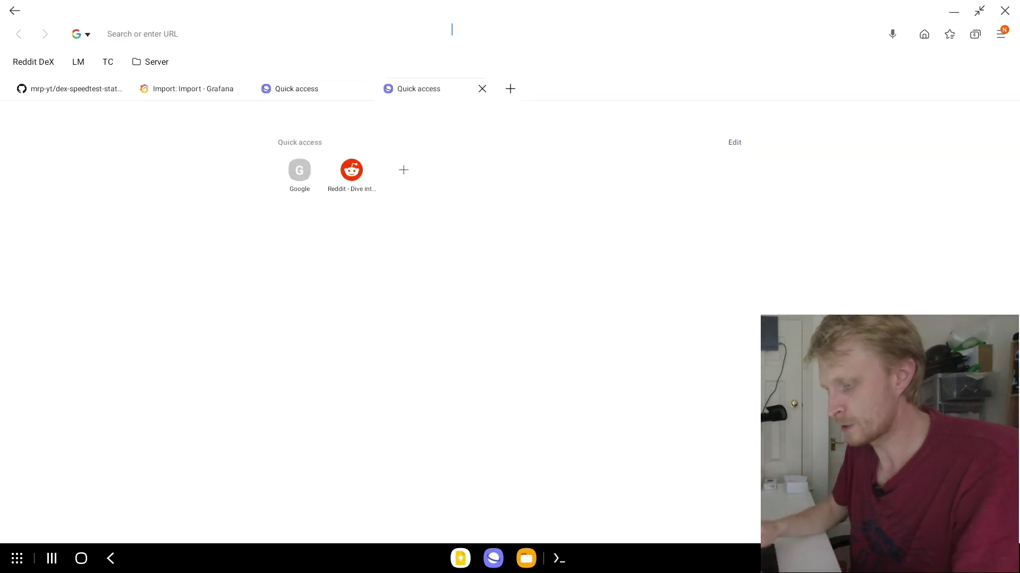
text(grafan)
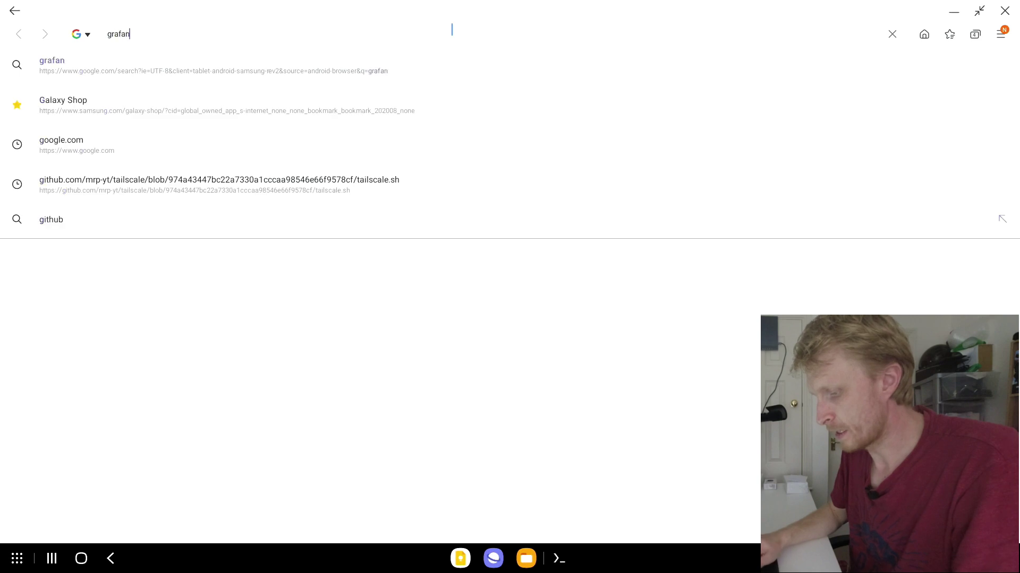
text(a dashboard)
key(Return)
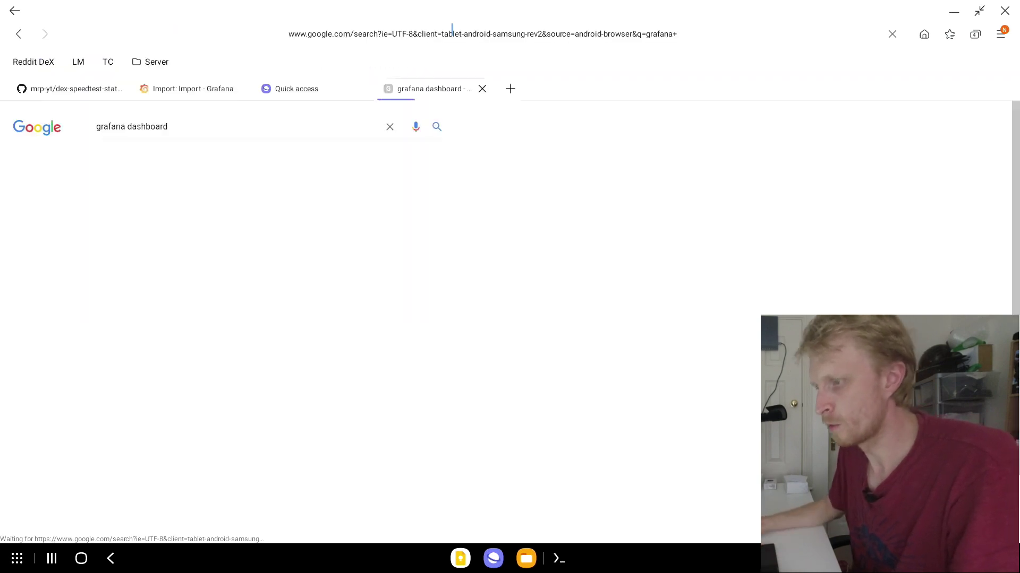
Step: Browse grafana.com's dashboard catalogue and view a dashboard's enlarged screenshot
click(164, 220)
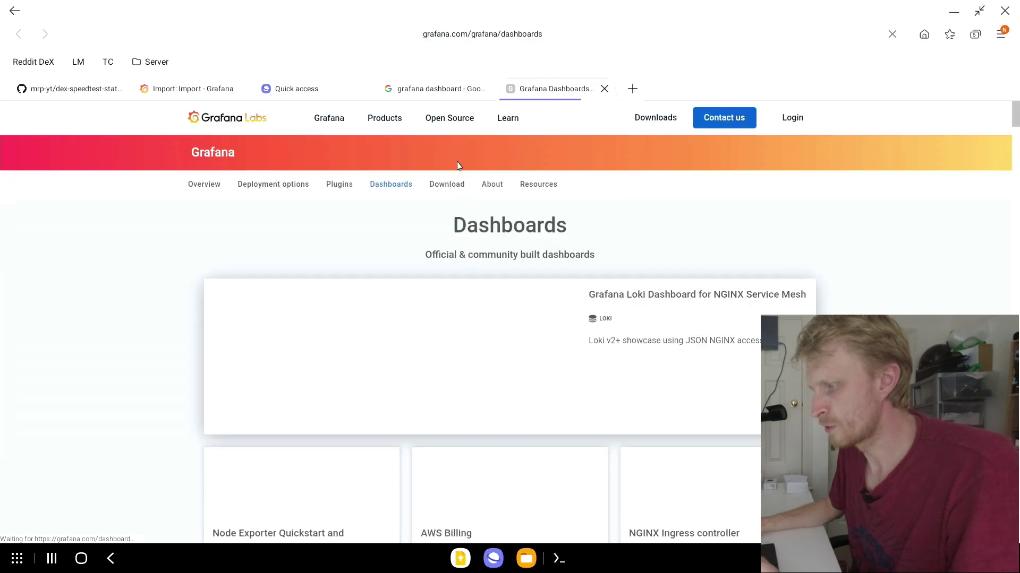
scroll(561, 317, down, 15)
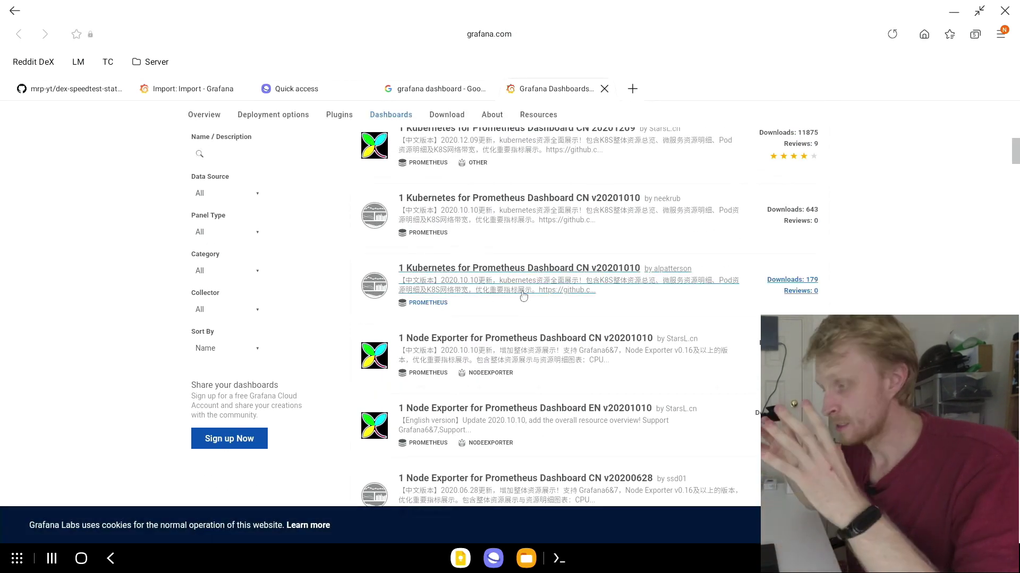
scroll(523, 297, down, 1)
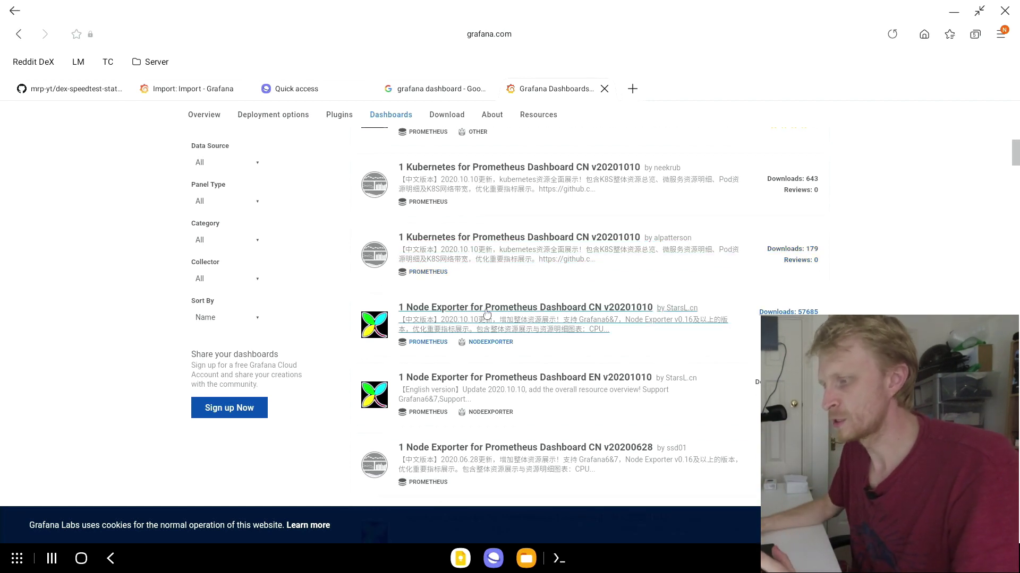
scroll(487, 314, up, 15)
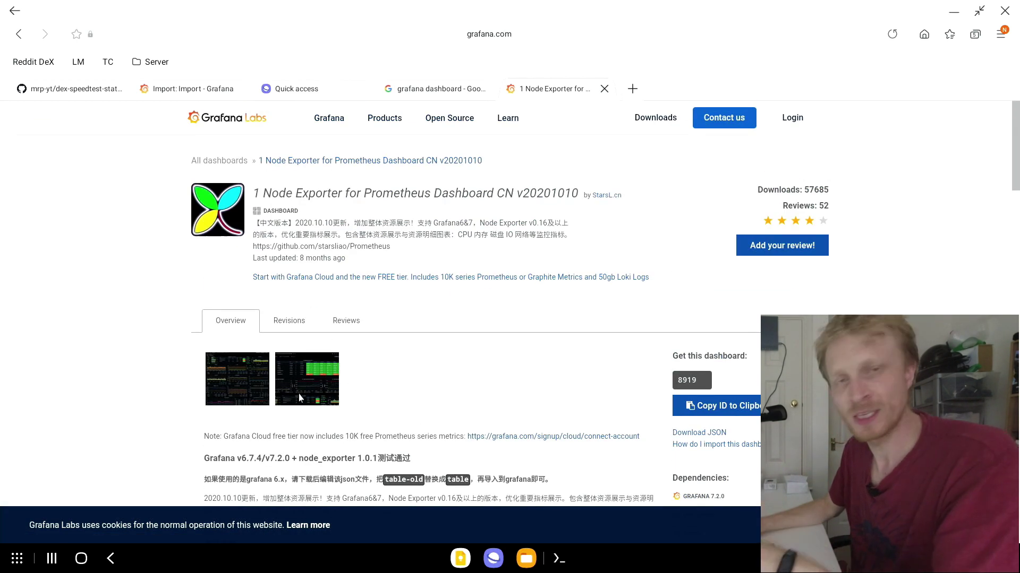
click(299, 394)
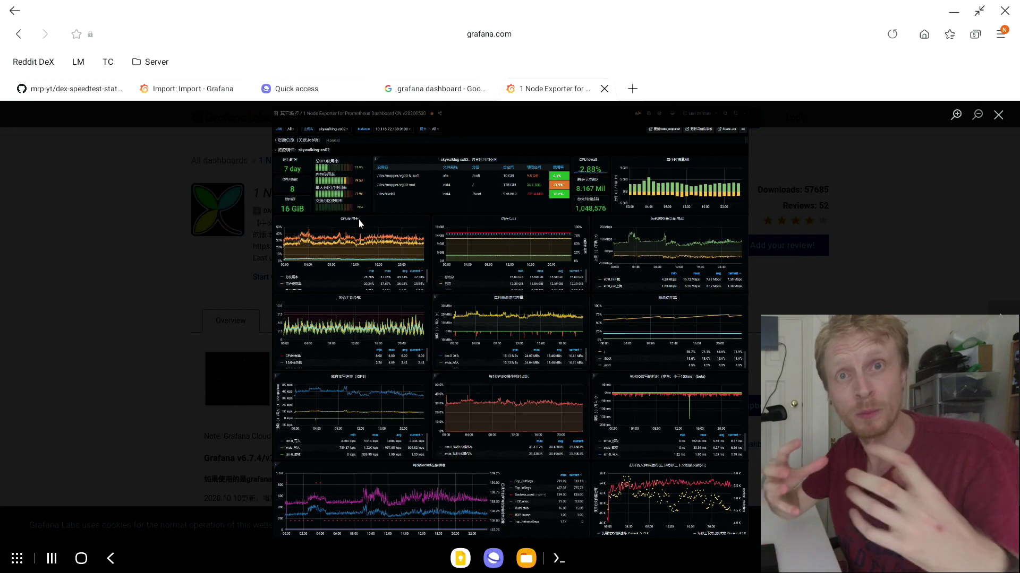
click(1001, 115)
Step: Check the GitHub README for dashboard ID 14336, select ID 8919, and return to Grafana's Import page
click(313, 91)
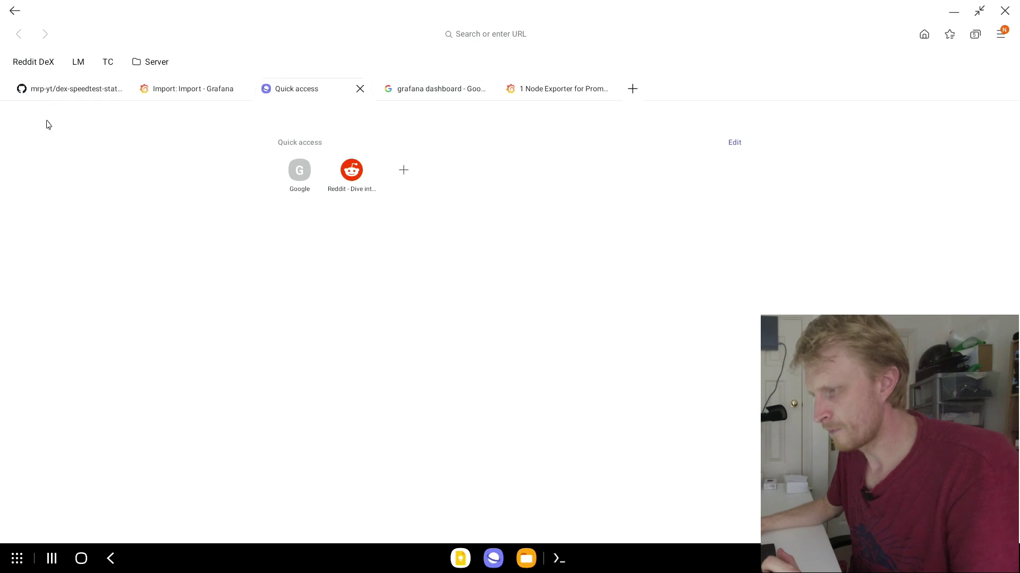
click(64, 93)
scroll(392, 319, down, 5)
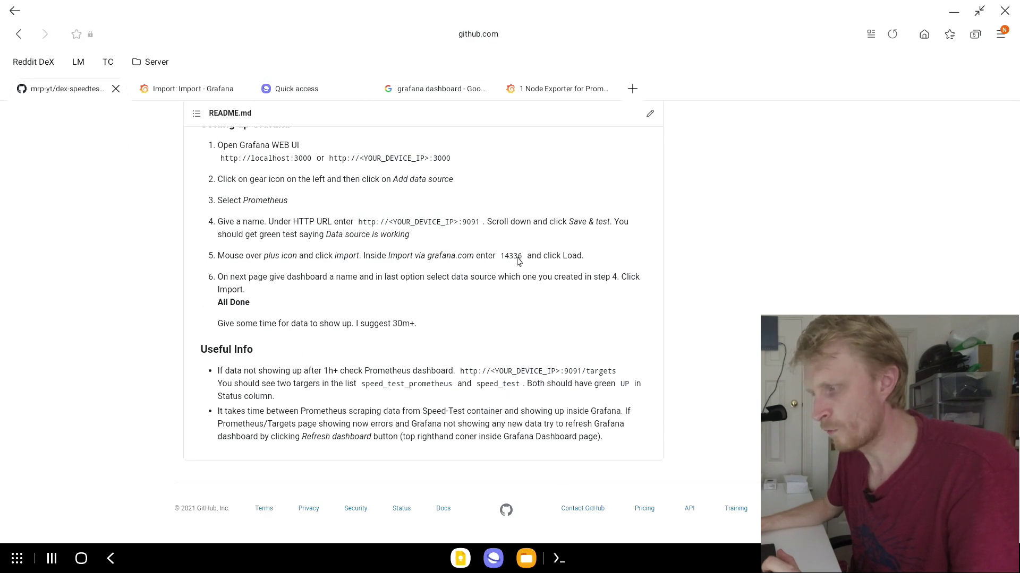
click(587, 91)
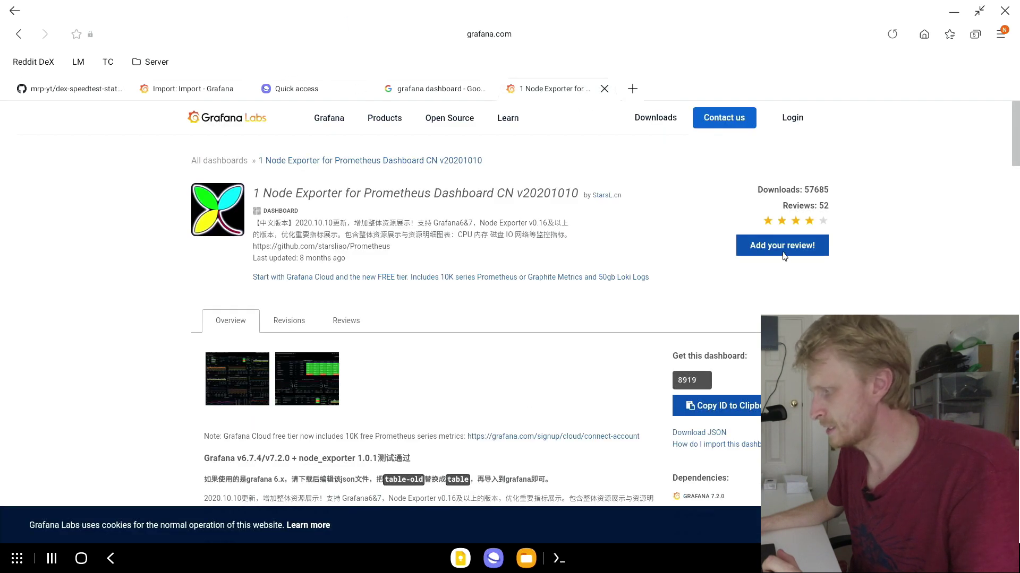
double_click(689, 380)
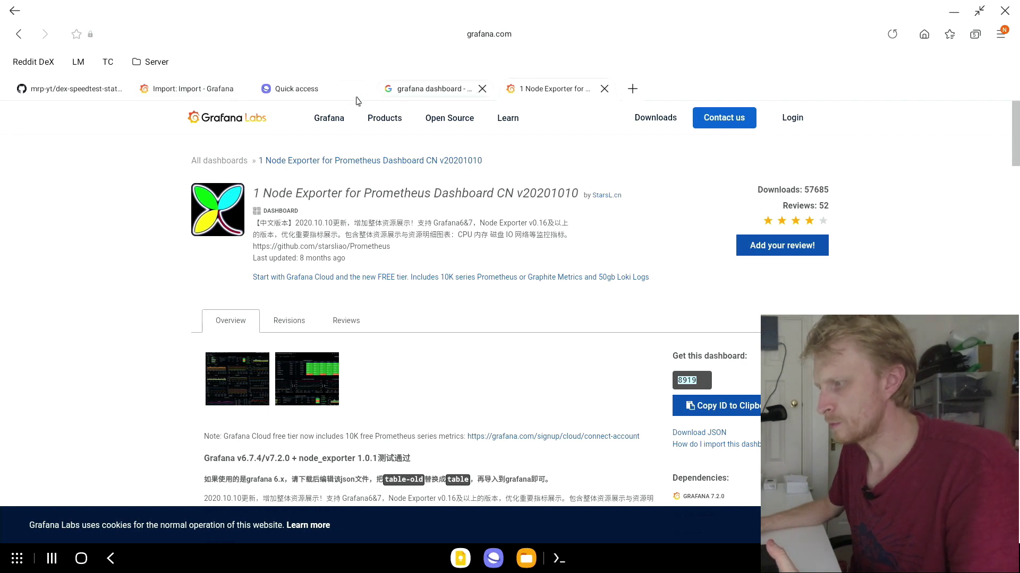
click(209, 93)
Step: Load Grafana.com dashboard 14336 into the import form
click(219, 242)
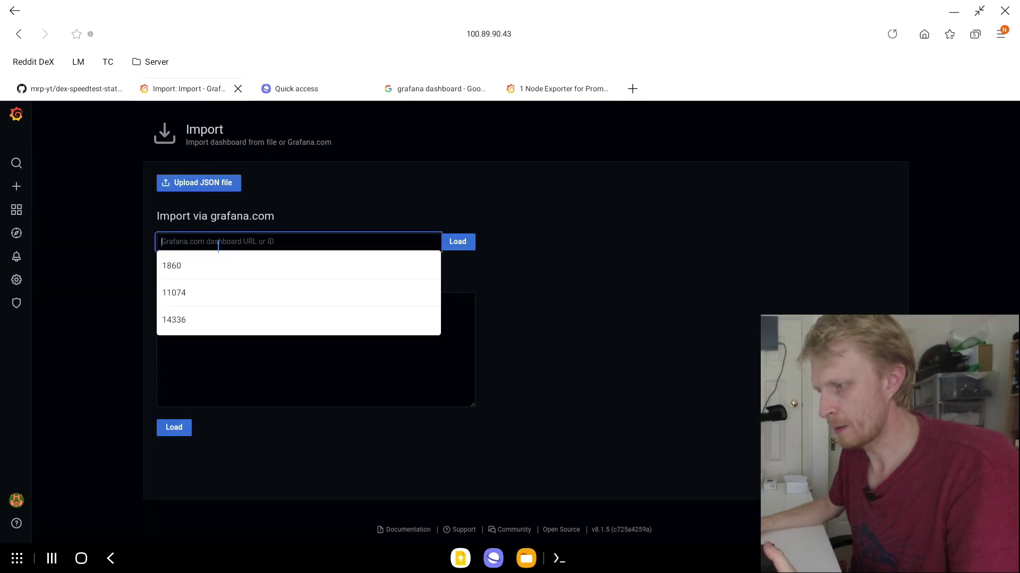
text(14336)
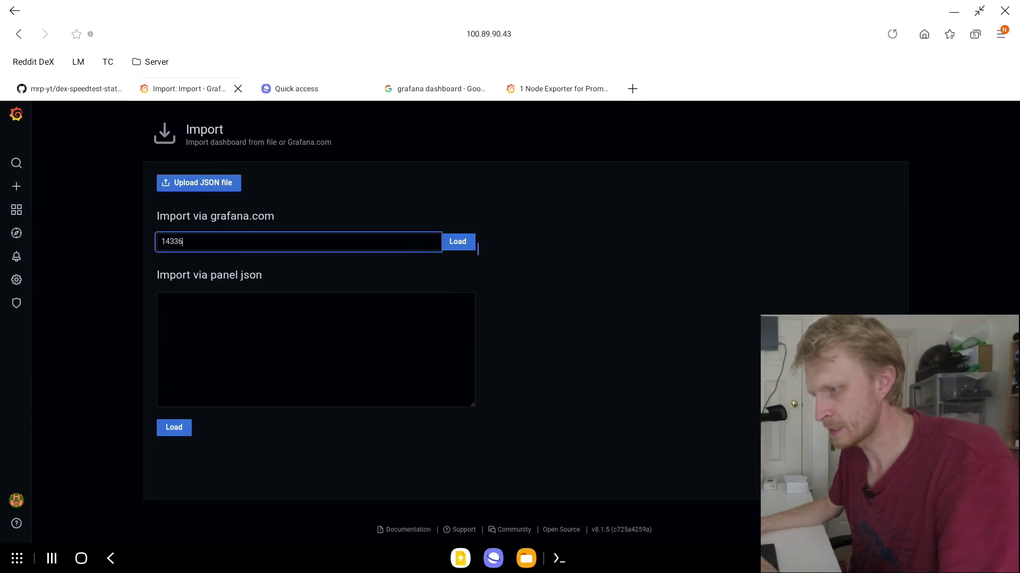
click(458, 242)
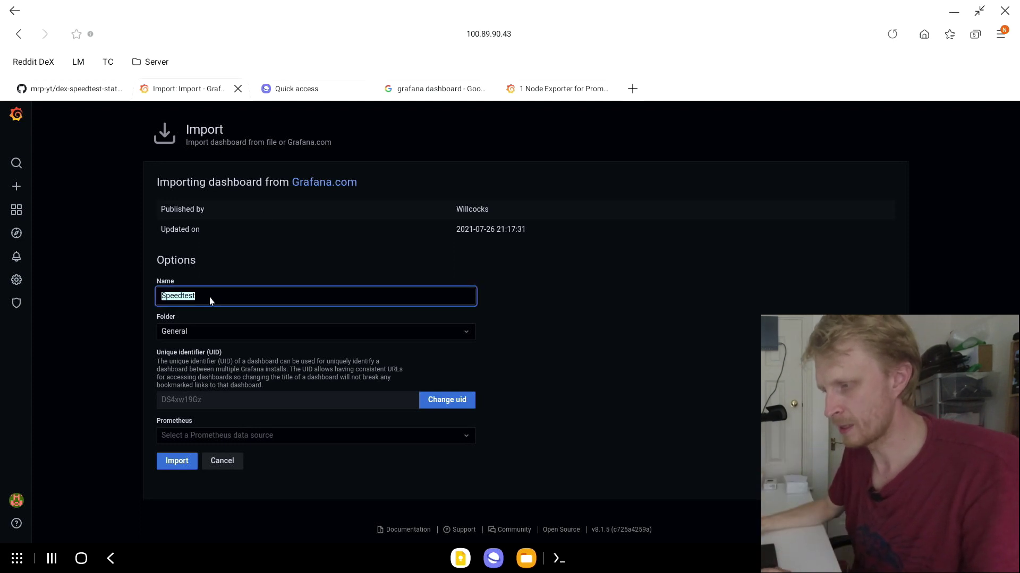
Step: Name it 'Speed Test', select the Speed Test Prometheus data source, and import it
text(Spee)
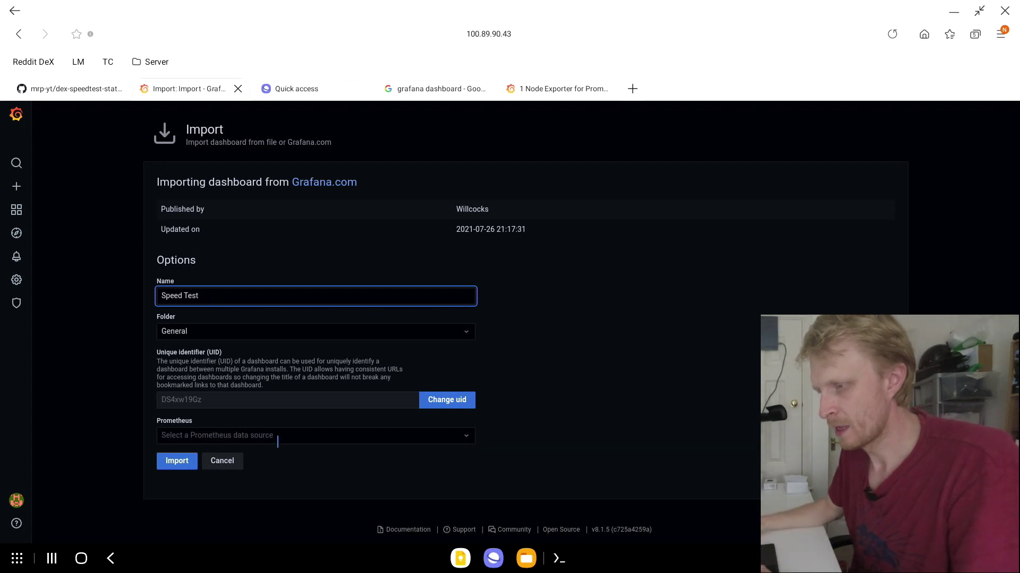
click(275, 437)
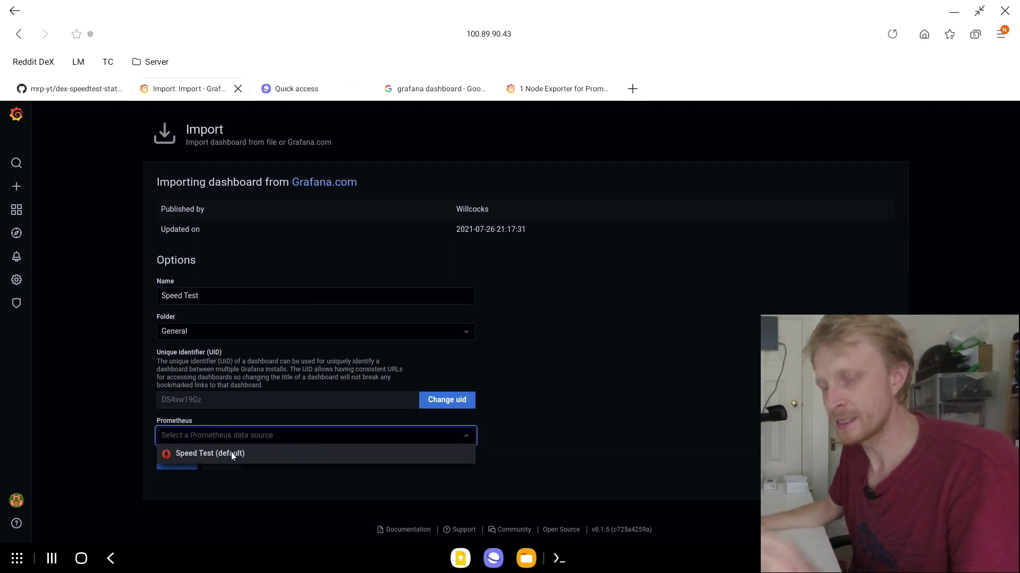
click(275, 454)
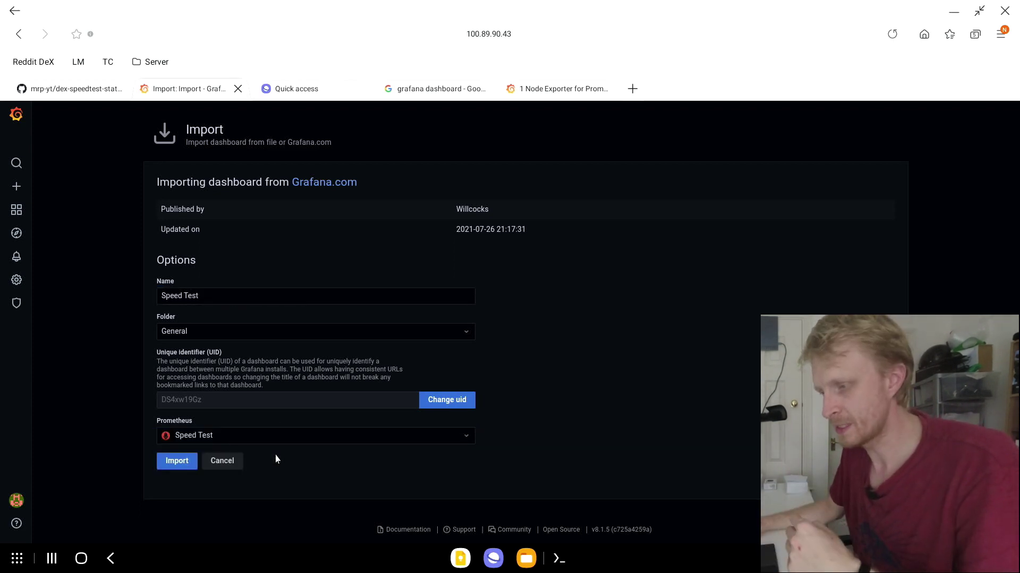
click(183, 461)
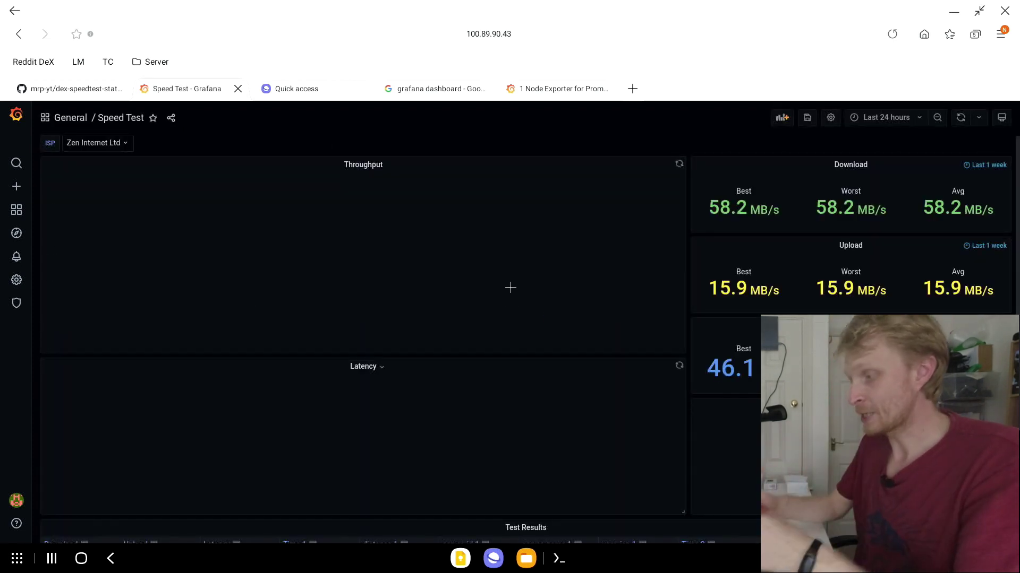
scroll(510, 288, down, 3)
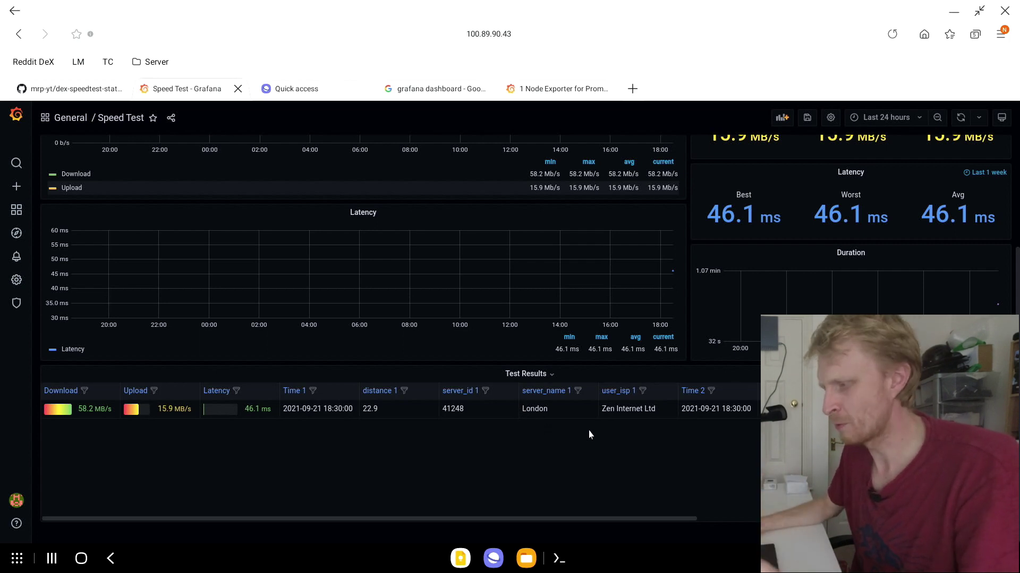
scroll(609, 438, up, 3)
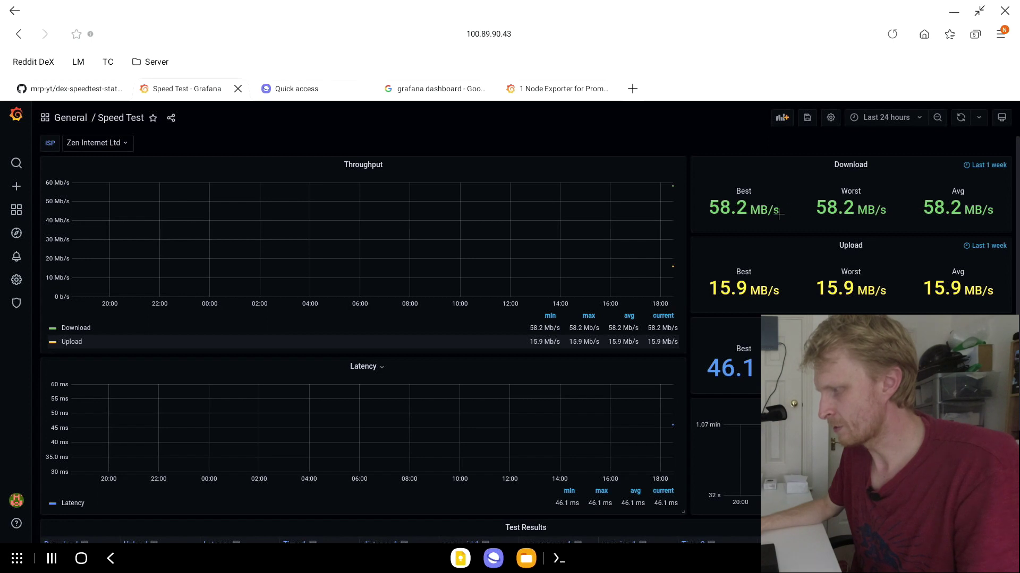